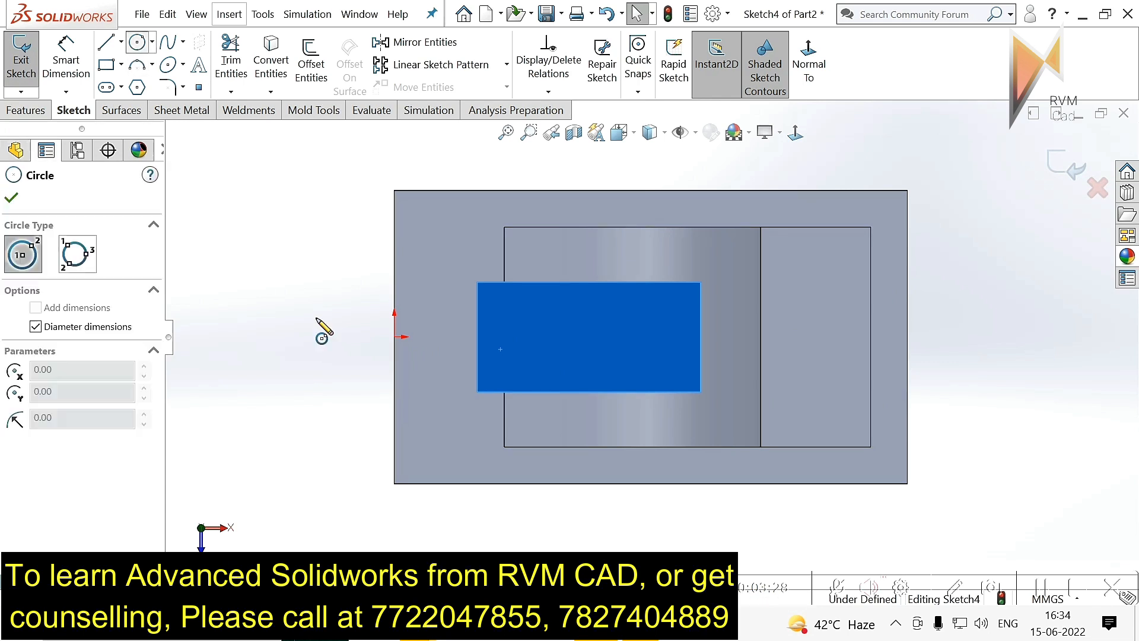
# Step: Sketch a circle centred on the midpoint of the raised block's end edge, passing through the block's corner, and exit the sketch
pyautogui.click(477, 337)
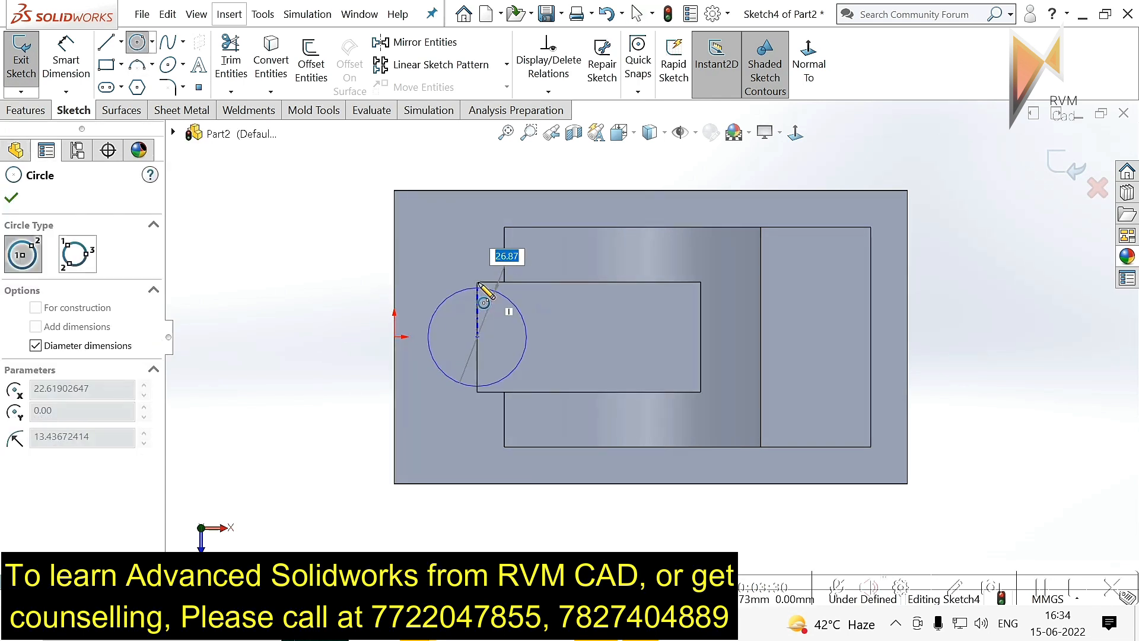
pyautogui.click(478, 283)
pyautogui.press('Escape')
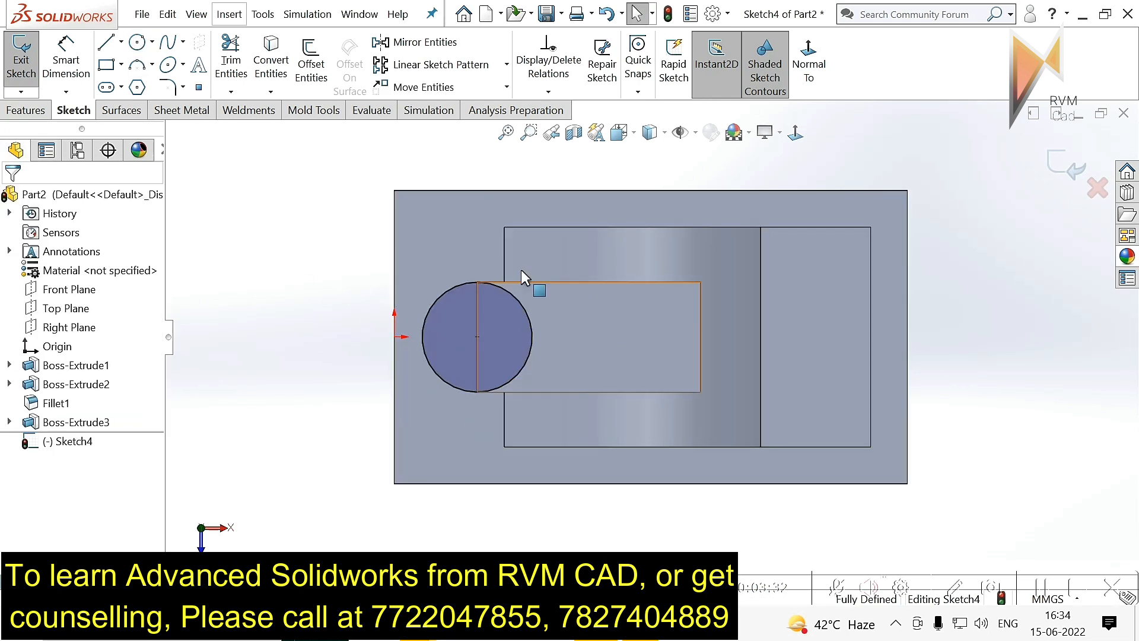
pyautogui.moveTo(469, 396); pyautogui.dragTo(462, 254, button='middle')
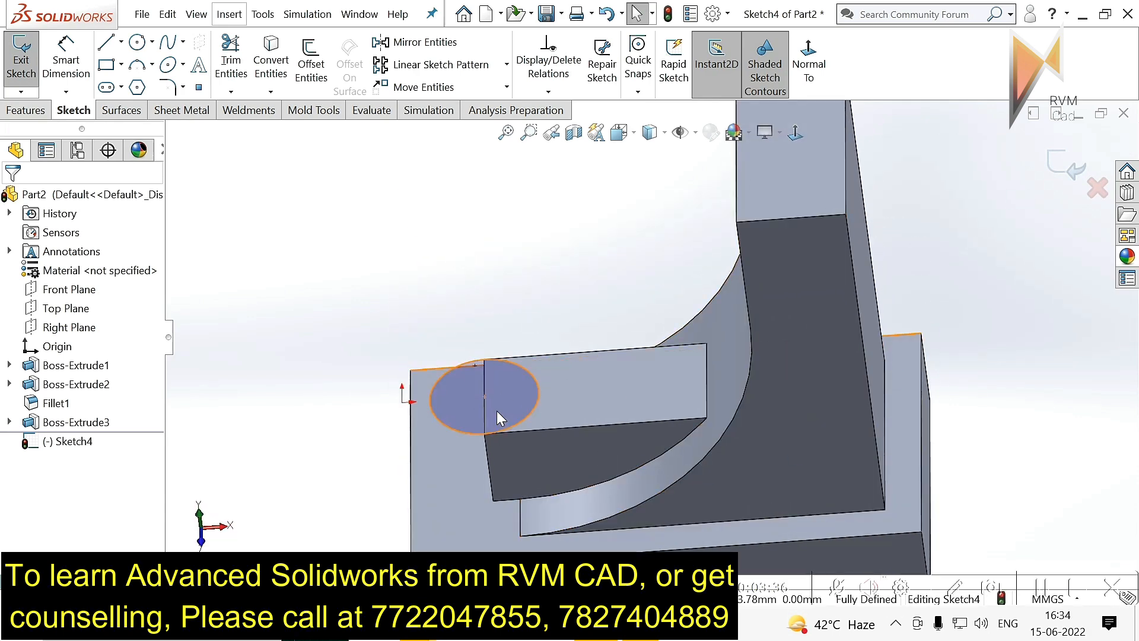
pyautogui.moveTo(523, 392); pyautogui.dragTo(534, 356, button='middle')
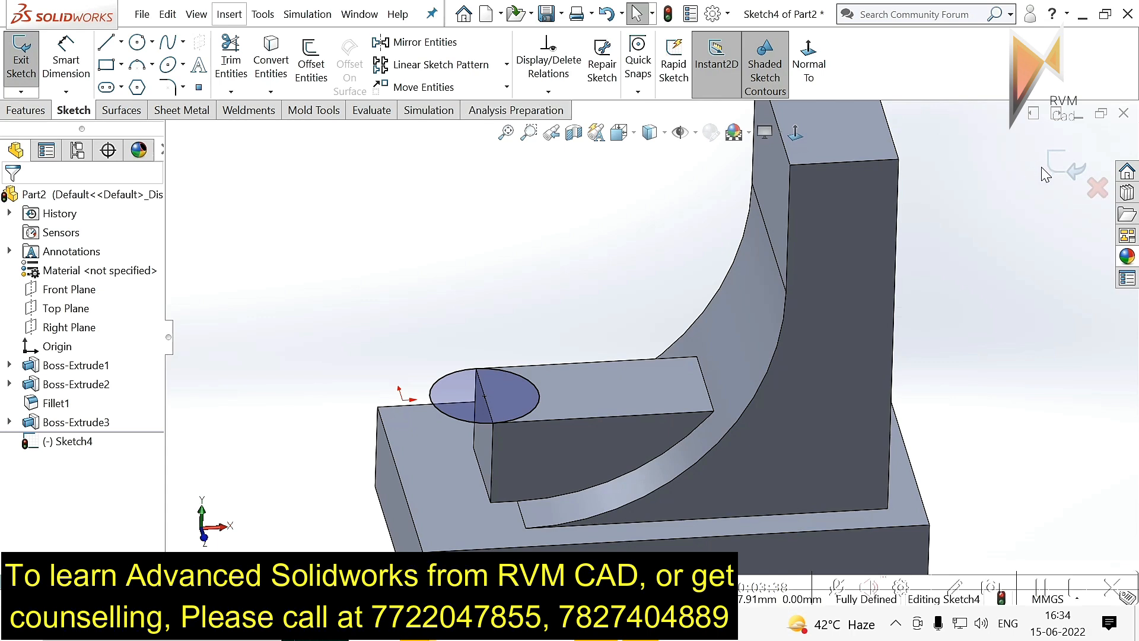
pyautogui.click(1063, 170)
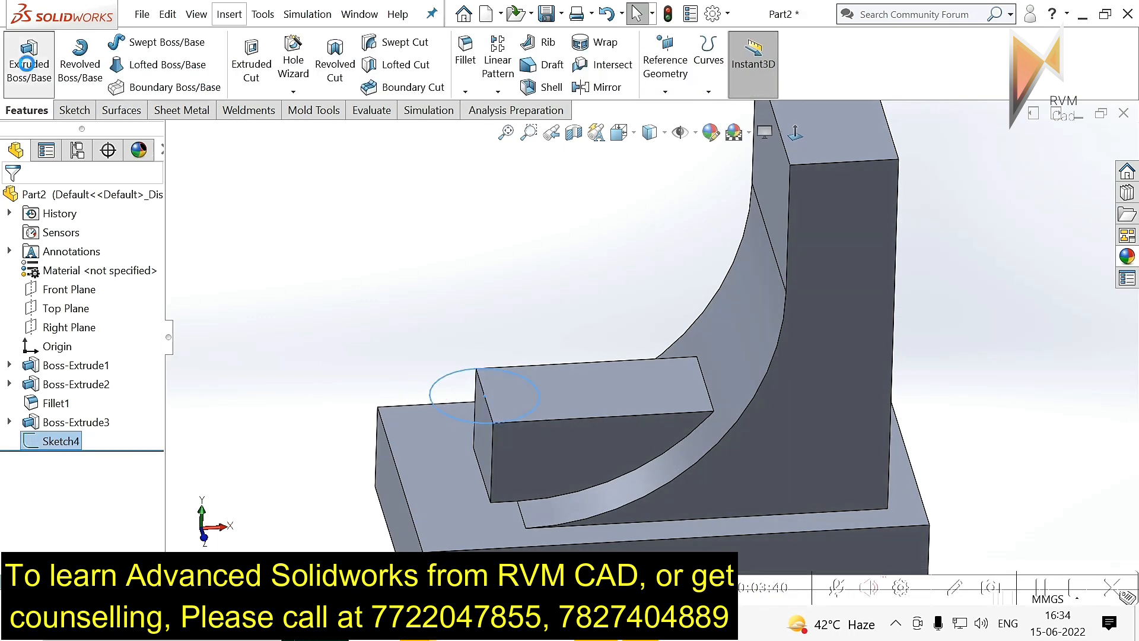
# Step: Extrude the circle sketch as a boss with a blind depth of 5 mm above the block
pyautogui.click(29, 56)
pyautogui.moveTo(547, 424); pyautogui.dragTo(522, 401, button='middle')
pyautogui.scroll(3, 523, 405)
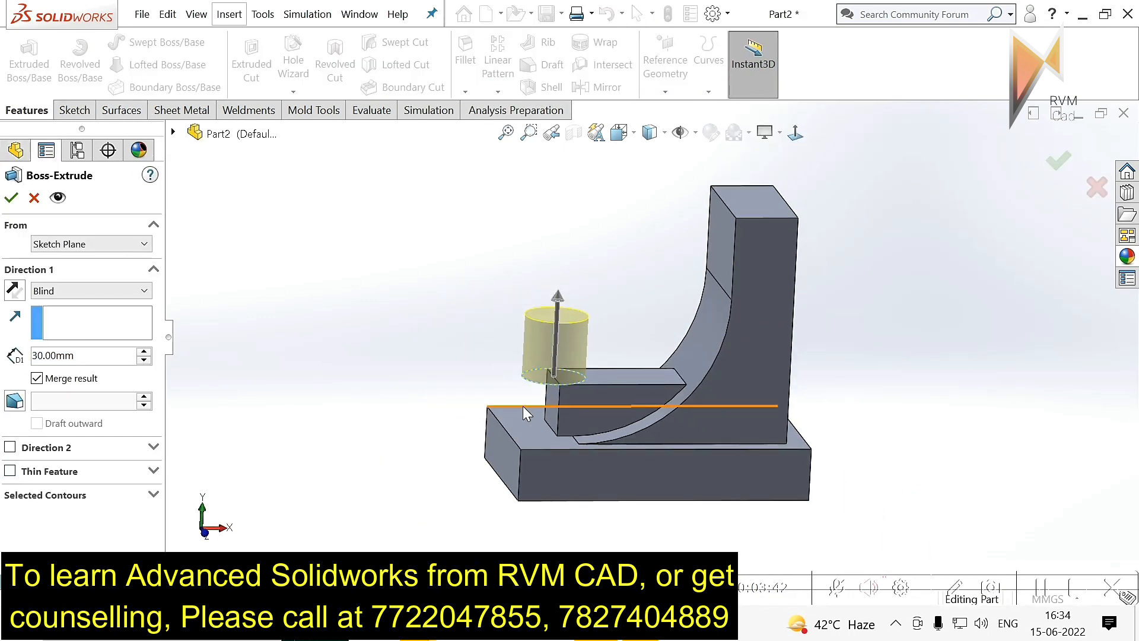
pyautogui.click(113, 354)
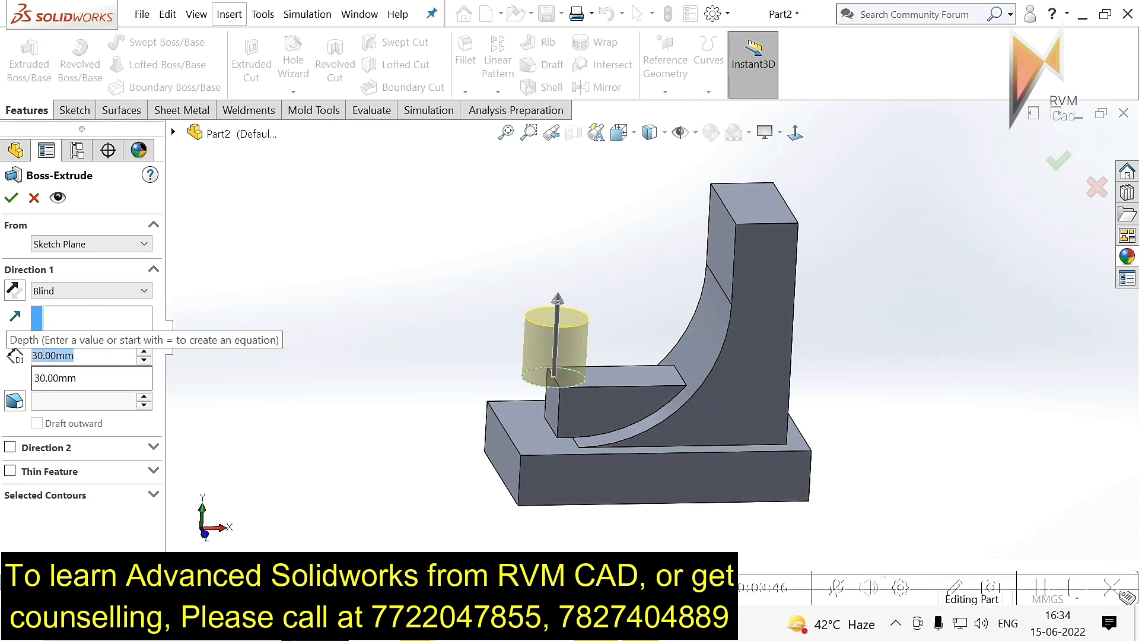
pyautogui.write('5')
pyautogui.press('Return')
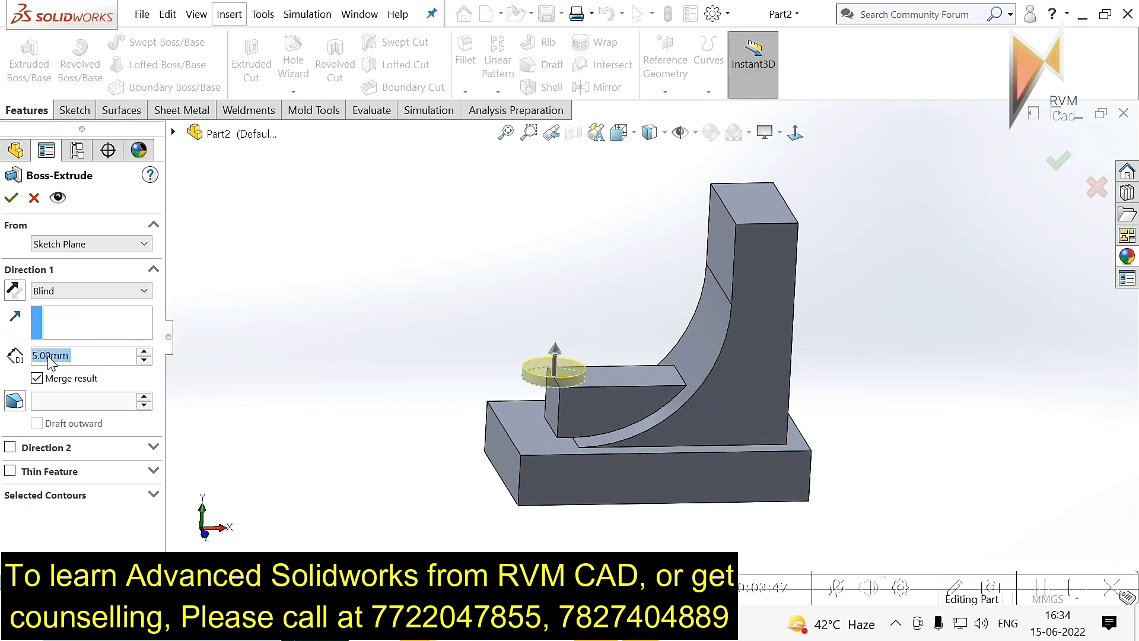
# Step: Add a second extrusion direction set to Up To Surface, ending on the base plate's upper face, and complete the boss
pyautogui.click(13, 449)
pyautogui.click(86, 466)
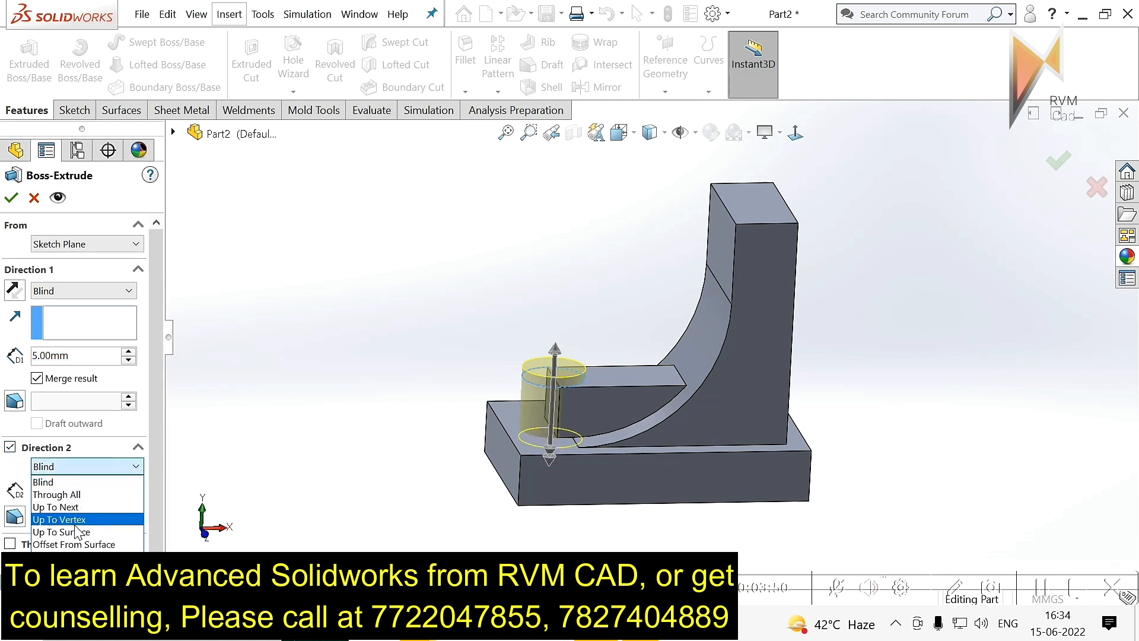
pyautogui.click(77, 532)
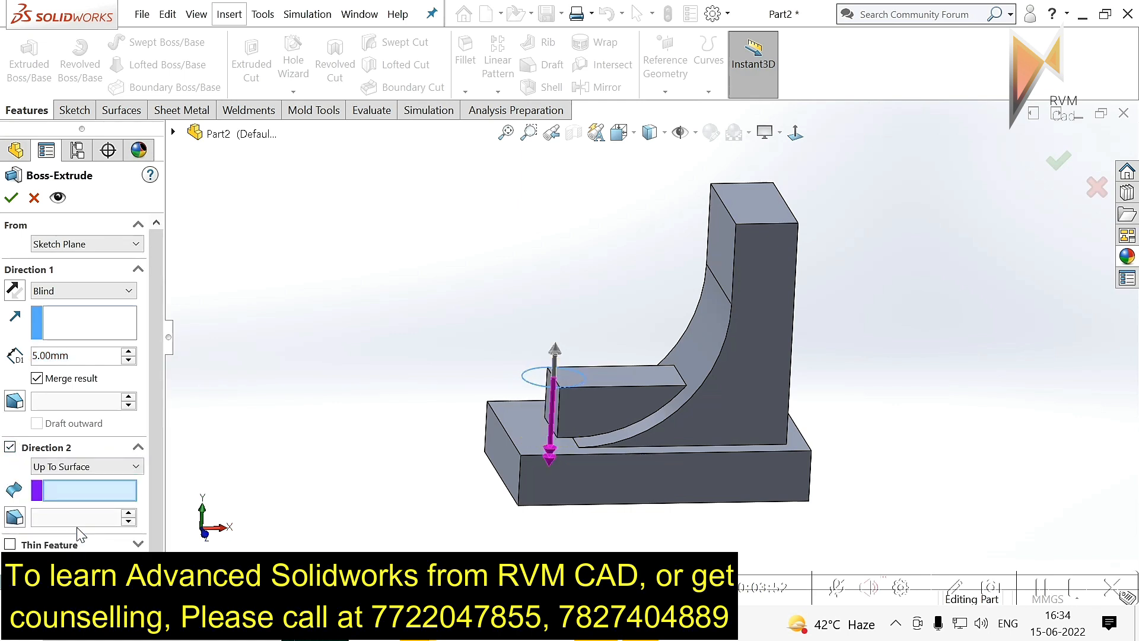
pyautogui.moveTo(520, 436); pyautogui.dragTo(542, 406, button='middle')
pyautogui.click(525, 435)
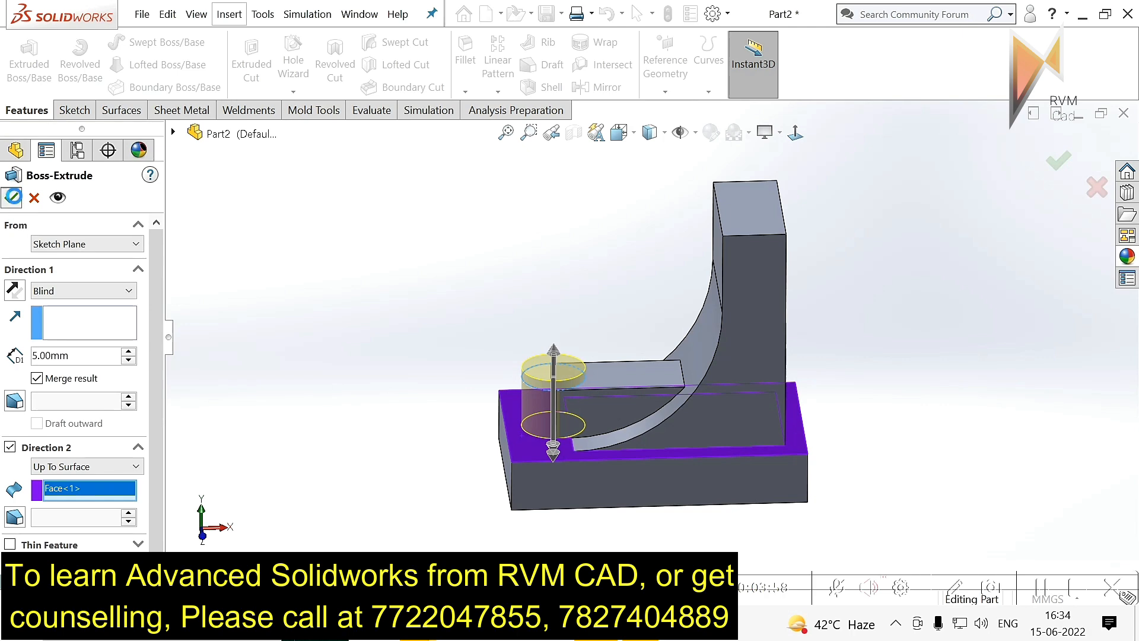
pyautogui.click(11, 201)
pyautogui.moveTo(619, 472); pyautogui.dragTo(562, 445, button='middle')
pyautogui.click(345, 320)
# Step: Start a sketch on the cylinder's top face and draw a concentric circle about 23 mm in diameter
pyautogui.moveTo(500, 401); pyautogui.dragTo(523, 423, button='middle')
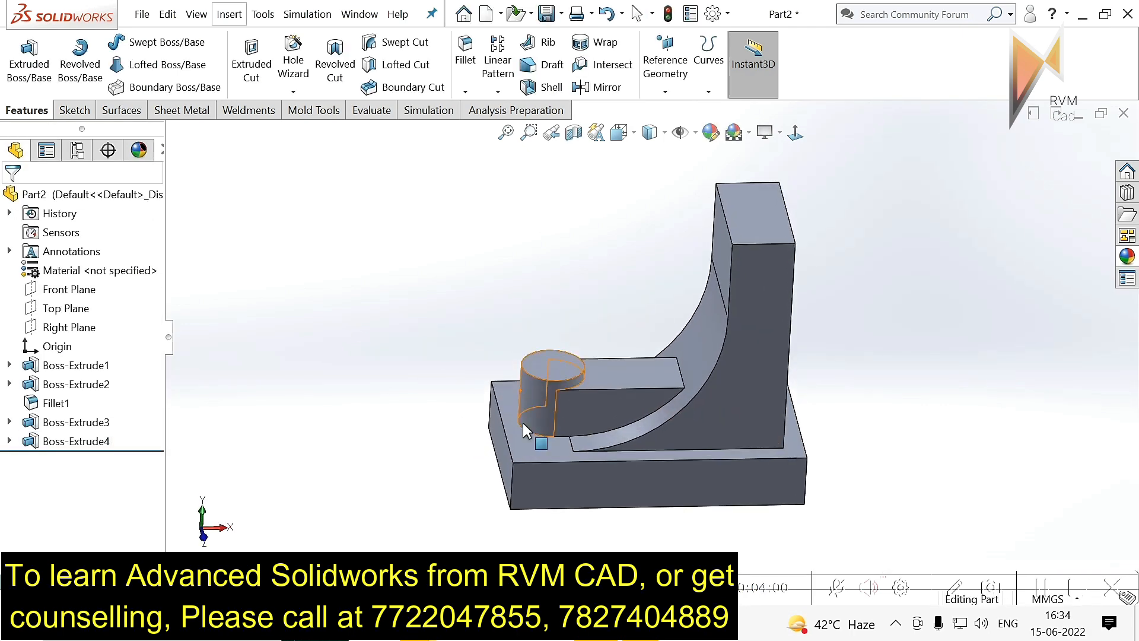
pyautogui.click(563, 359)
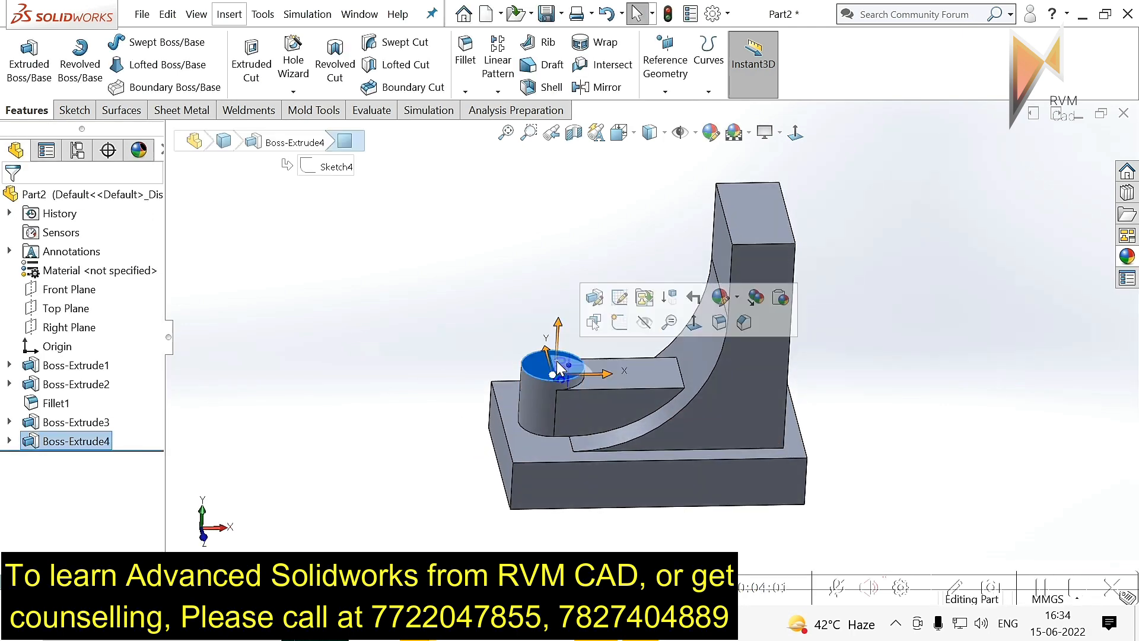
pyautogui.click(617, 322)
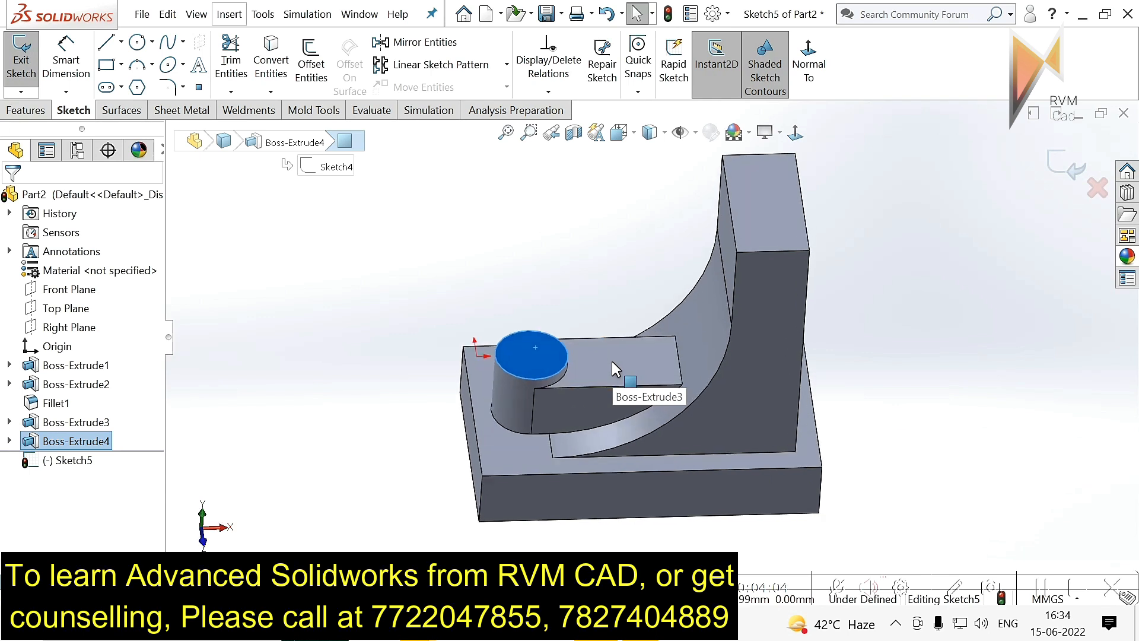
pyautogui.click(140, 45)
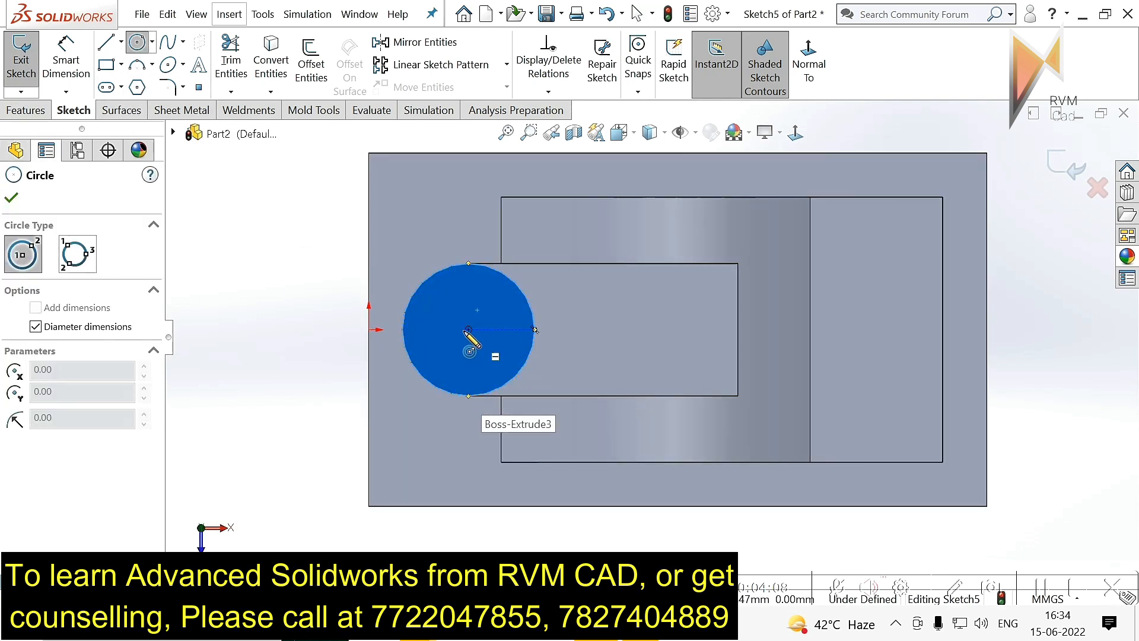
pyautogui.click(469, 329)
pyautogui.click(495, 371)
pyautogui.press('Escape')
# Step: Dimension the concentric circle's diameter to 20 mm and exit the sketch
pyautogui.click(89, 77)
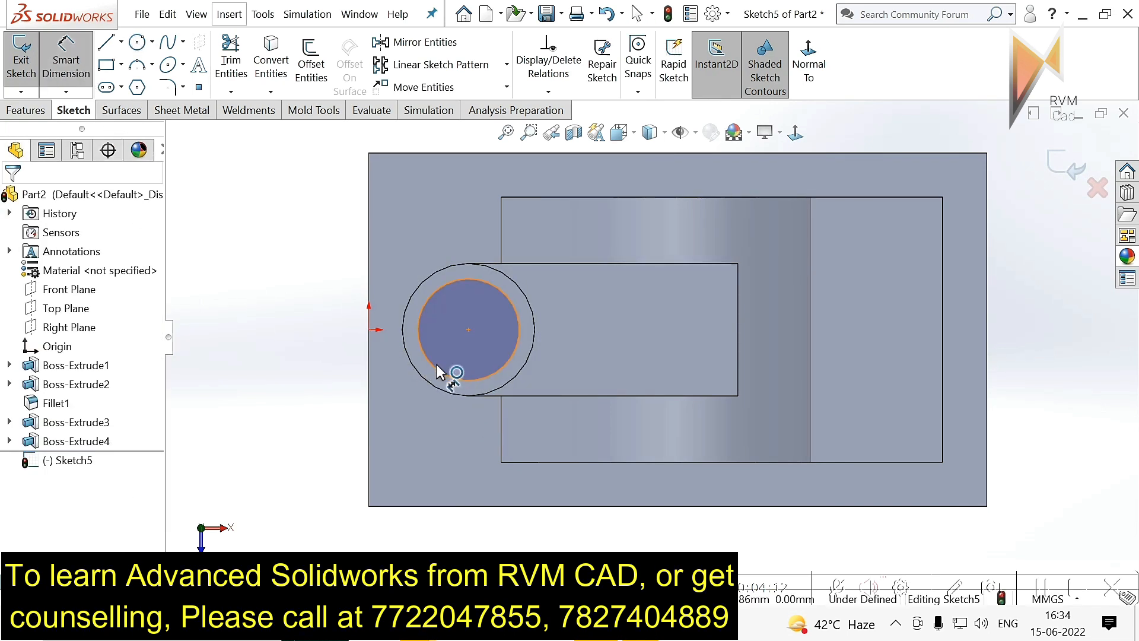
pyautogui.click(435, 366)
pyautogui.click(305, 238)
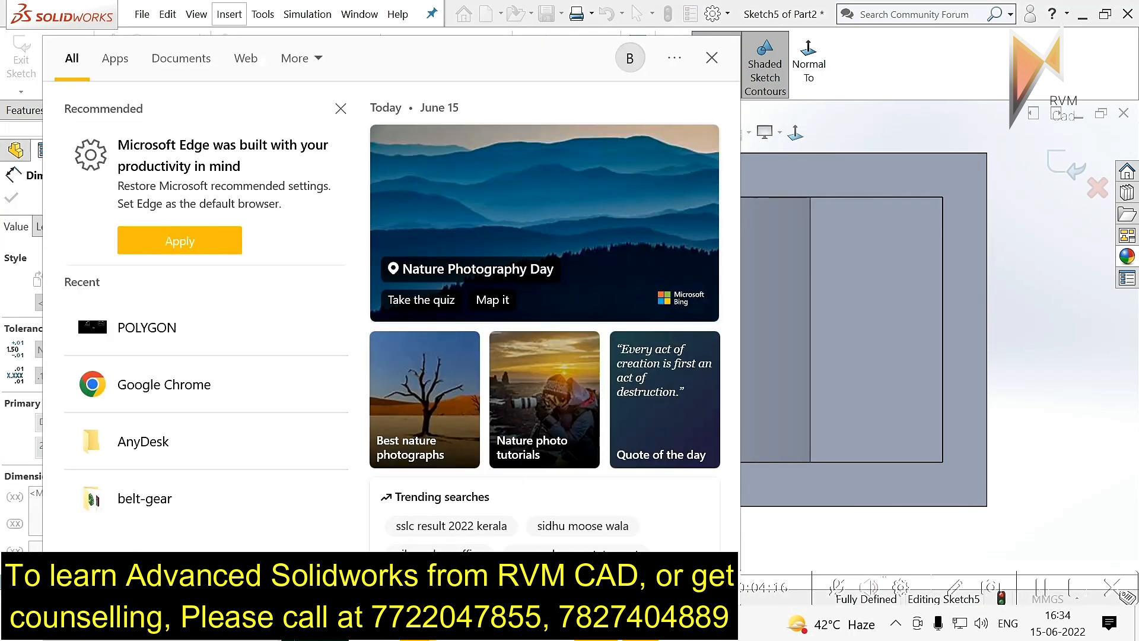
pyautogui.write('20')
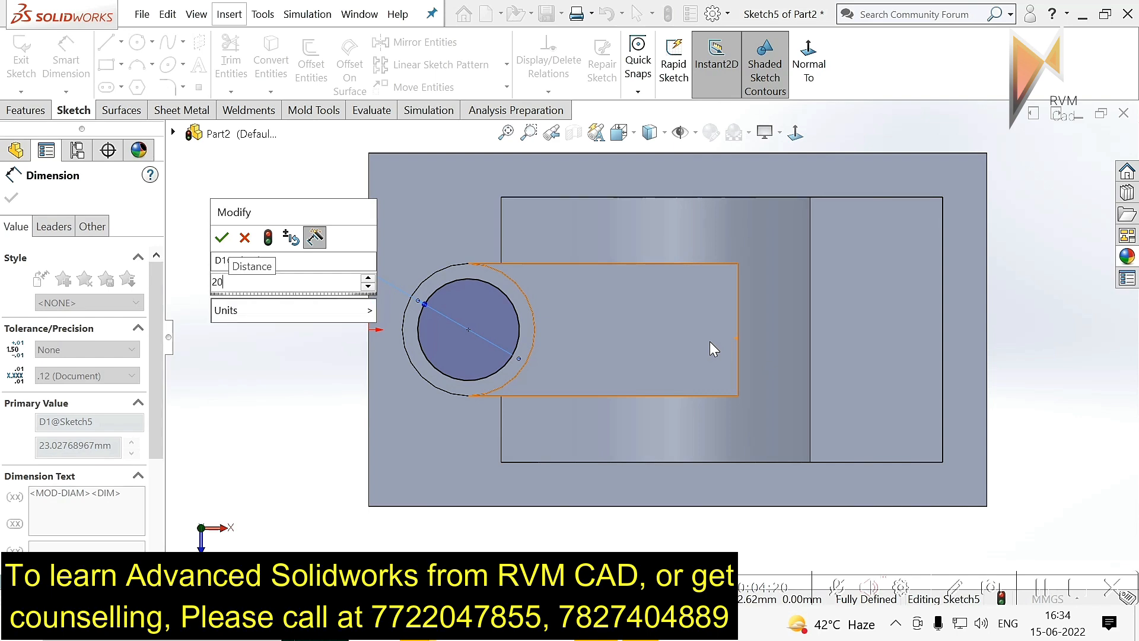
pyautogui.press('Return')
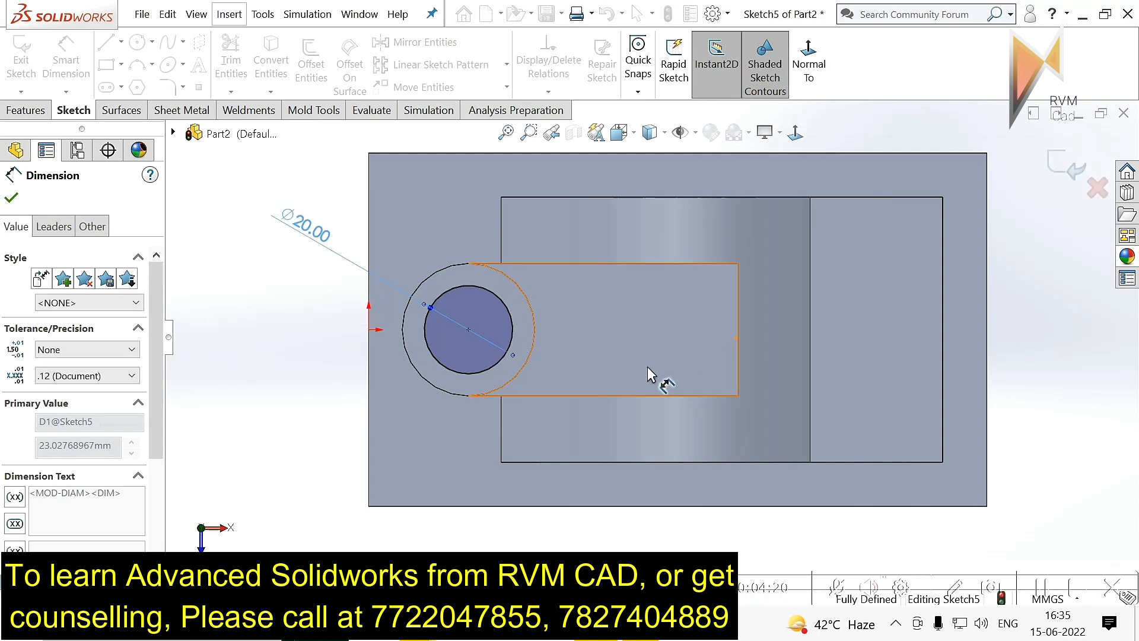
pyautogui.click(1061, 168)
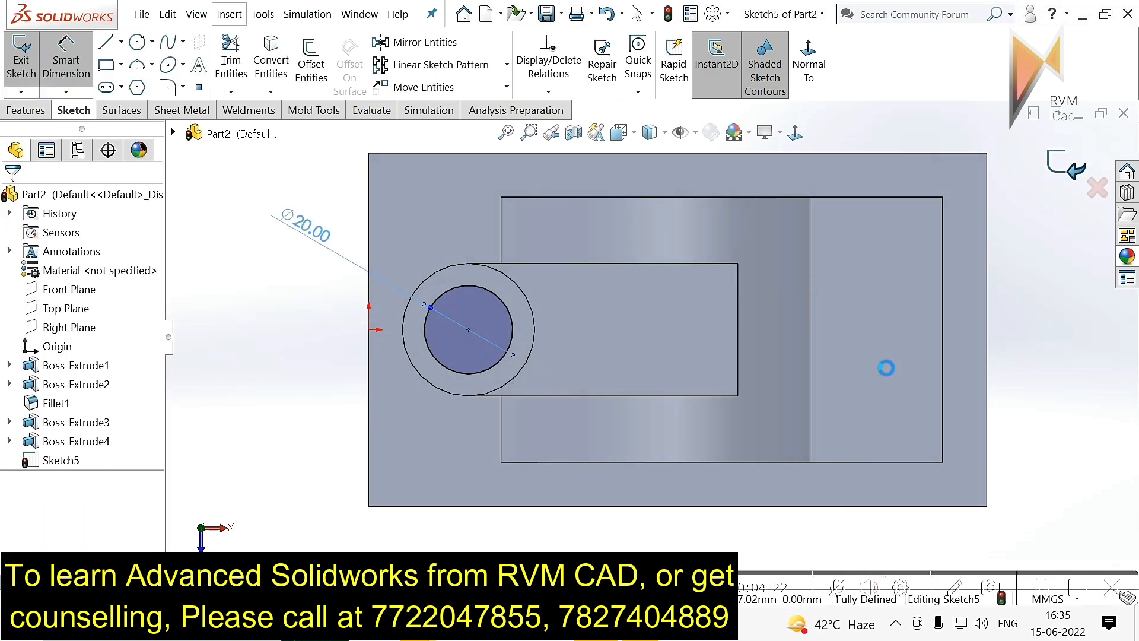
# Step: Cut-extrude the 20 mm circle through the cylinder with Up To Surface, ending on the base plate's upper face
pyautogui.scroll(3, 701, 432)
pyautogui.moveTo(671, 439); pyautogui.dragTo(663, 242, button='middle')
pyautogui.click(39, 89)
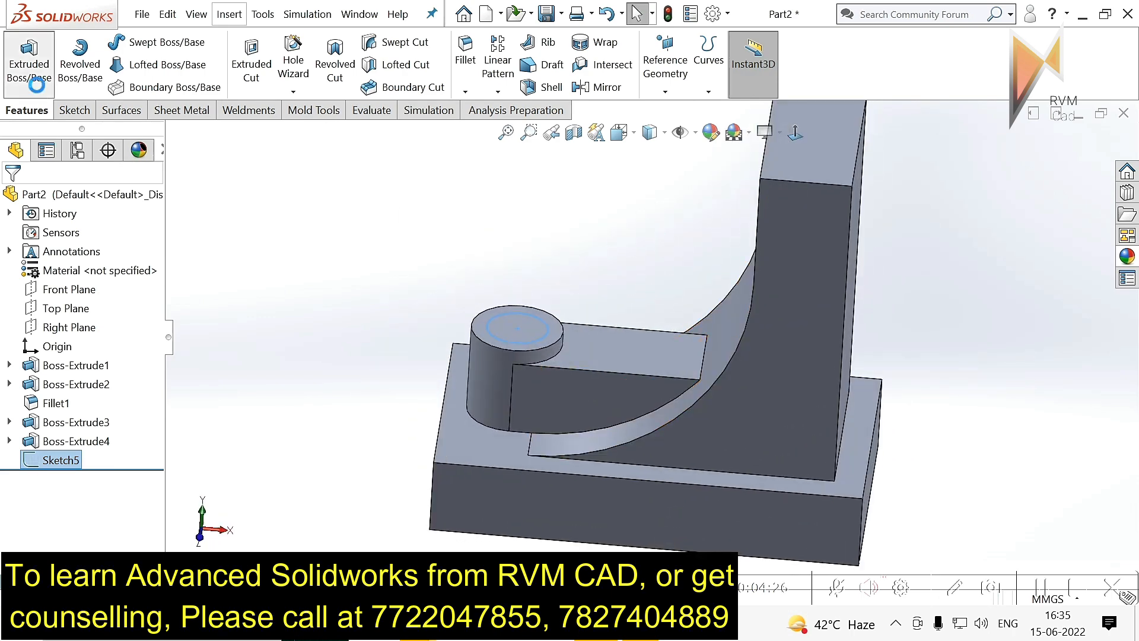
pyautogui.click(34, 198)
pyautogui.click(251, 65)
pyautogui.moveTo(518, 322); pyautogui.dragTo(568, 385, button='middle')
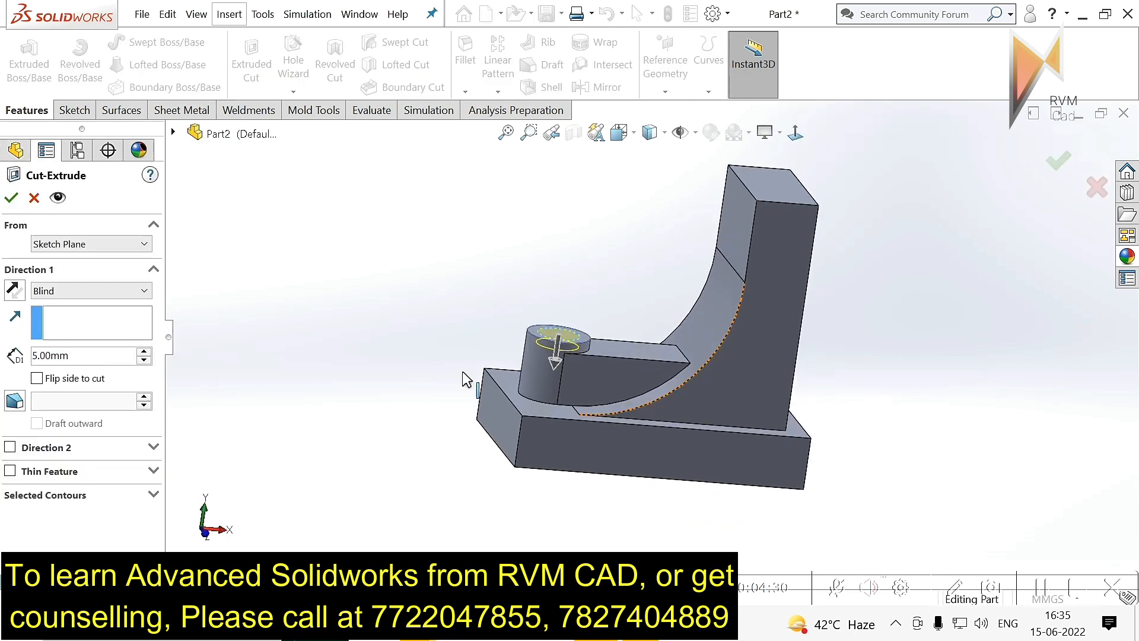
pyautogui.click(126, 292)
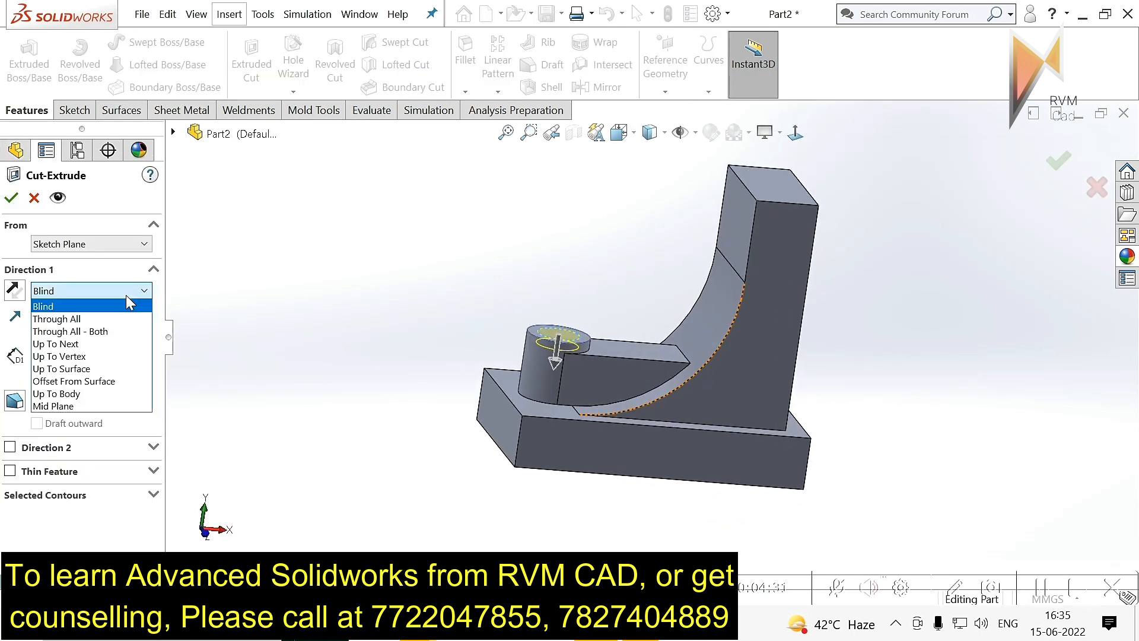
pyautogui.click(69, 369)
pyautogui.moveTo(412, 374); pyautogui.dragTo(460, 390, button='middle')
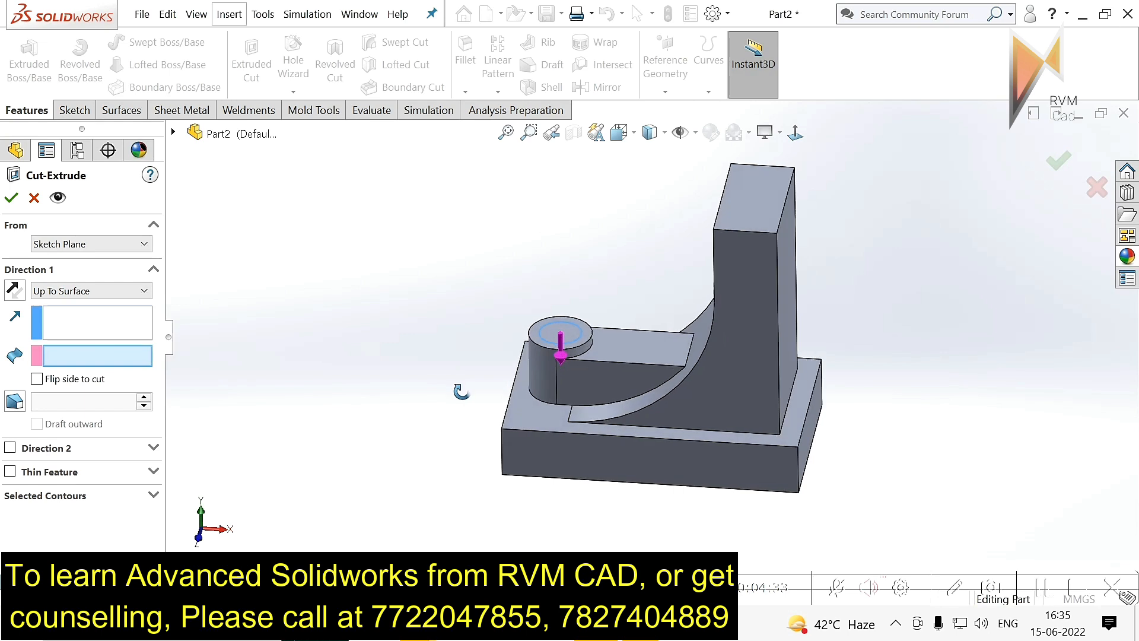
pyautogui.click(529, 405)
pyautogui.moveTo(528, 405); pyautogui.dragTo(271, 340, button='middle')
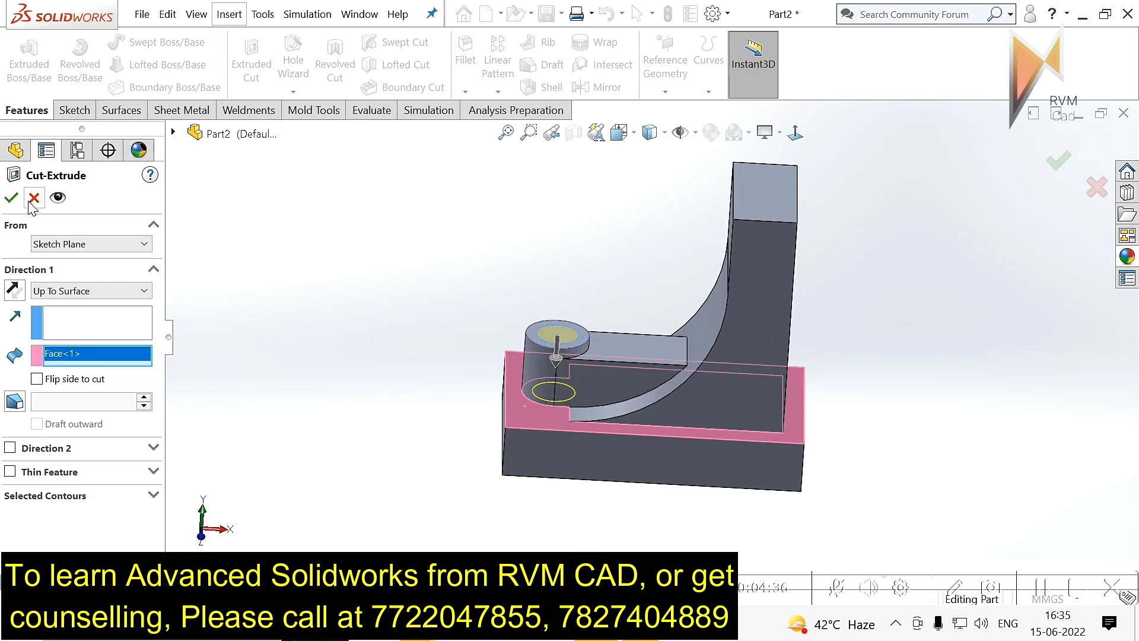
pyautogui.click(12, 197)
# Step: Start a sketch on the Front Plane and draw a corner rectangle about 118 mm wide and 24 mm high above the upright
pyautogui.scroll(3, 674, 339)
pyautogui.moveTo(674, 339); pyautogui.dragTo(650, 361, button='middle')
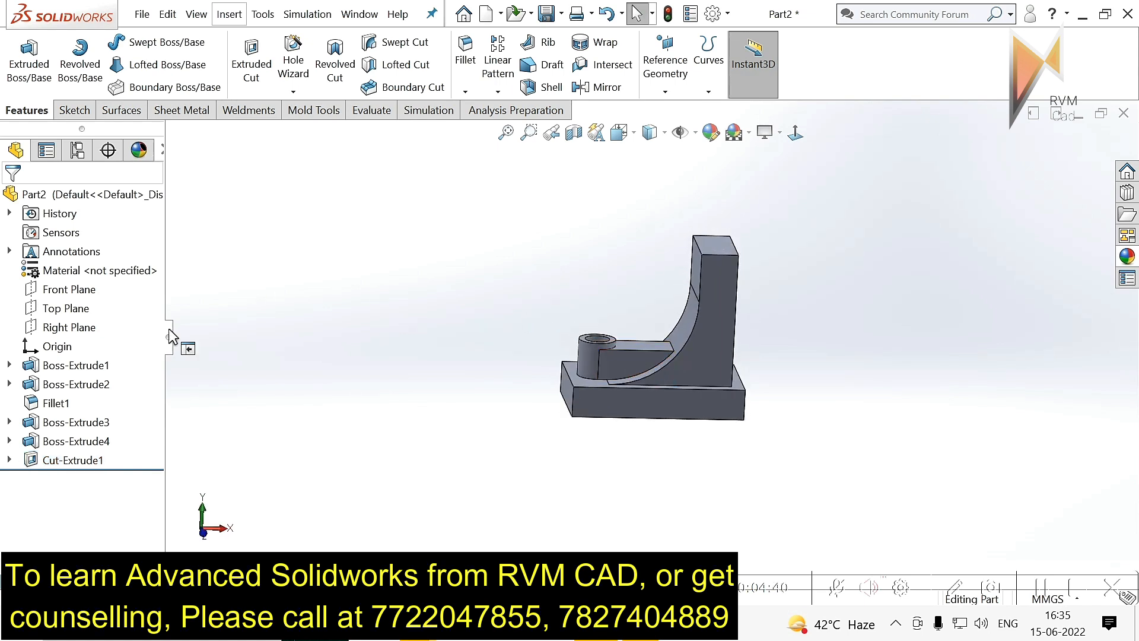
pyautogui.click(68, 288)
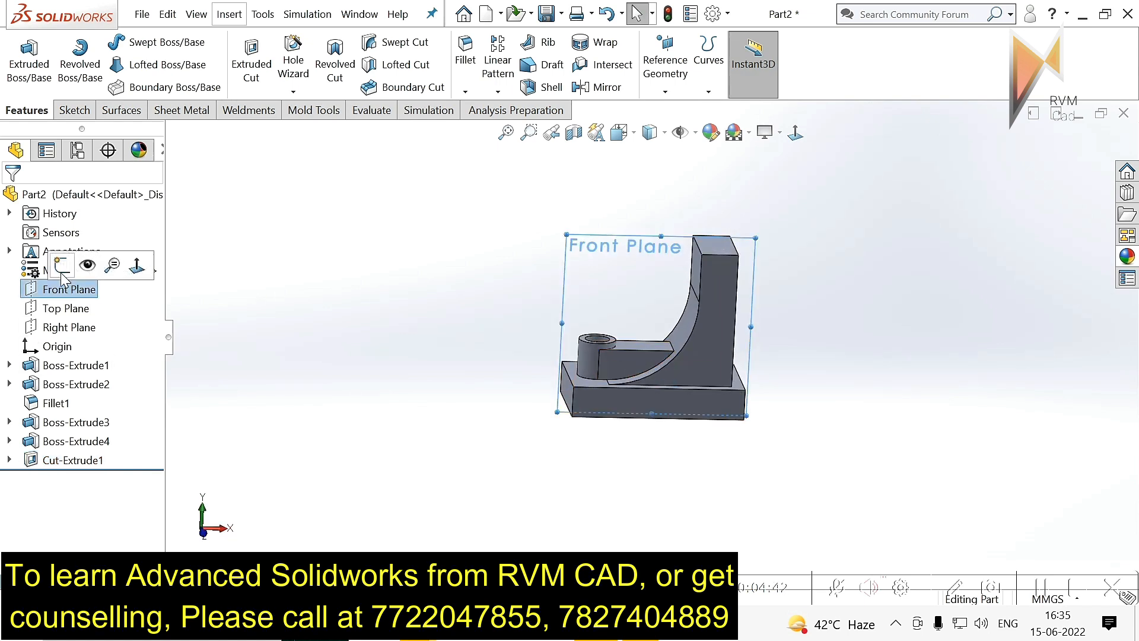
pyautogui.click(61, 273)
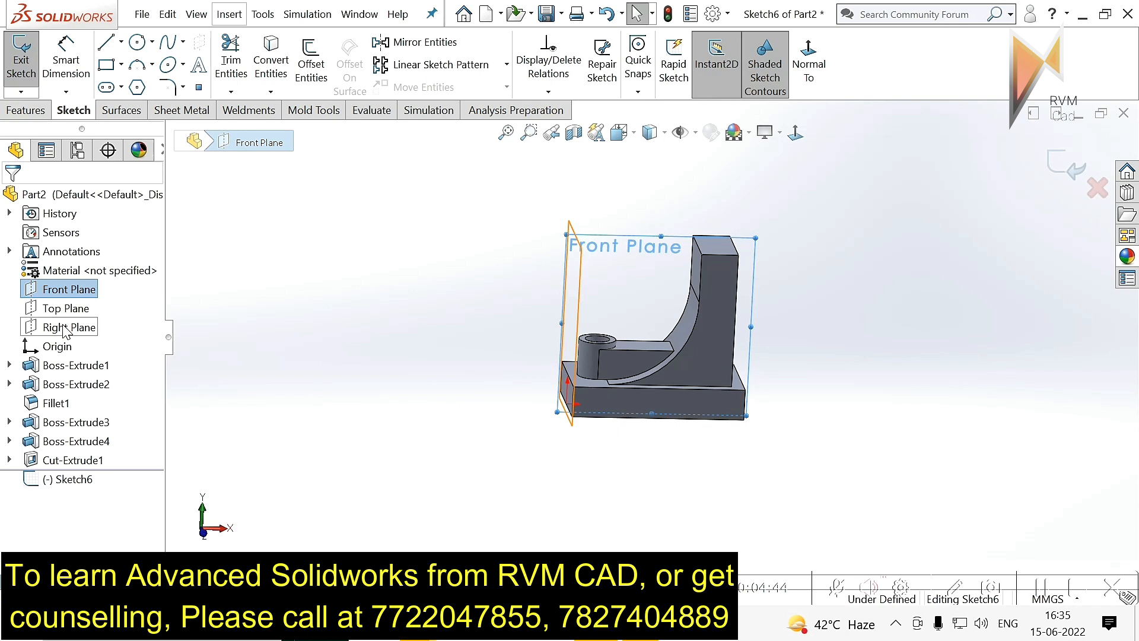
pyautogui.scroll(3, 518, 342)
pyautogui.scroll(-3, 756, 188)
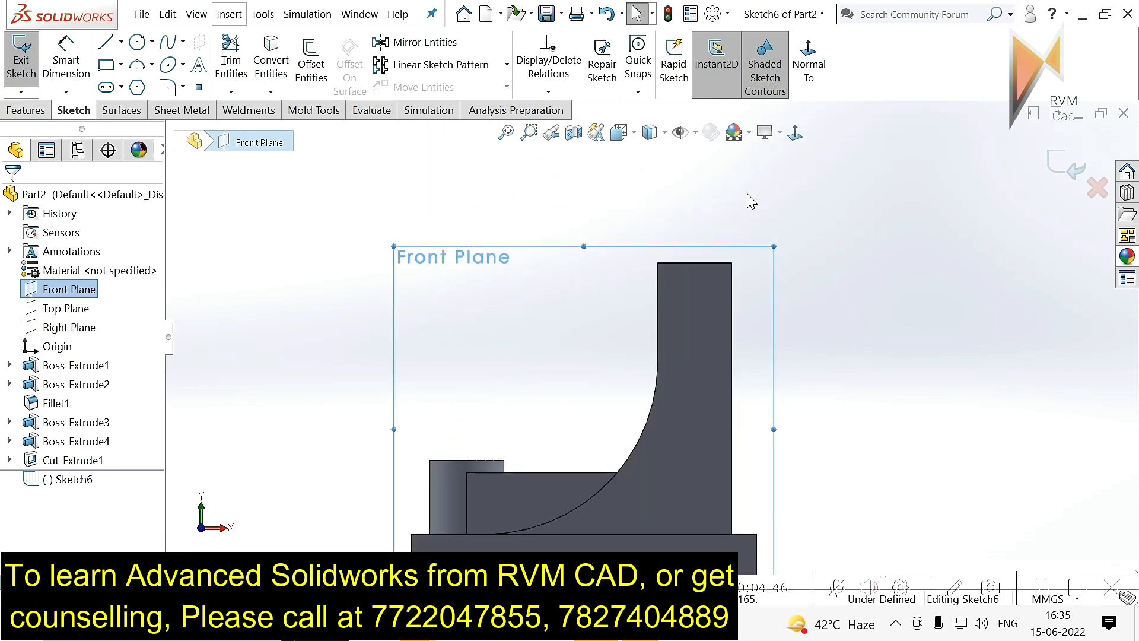
pyautogui.click(106, 64)
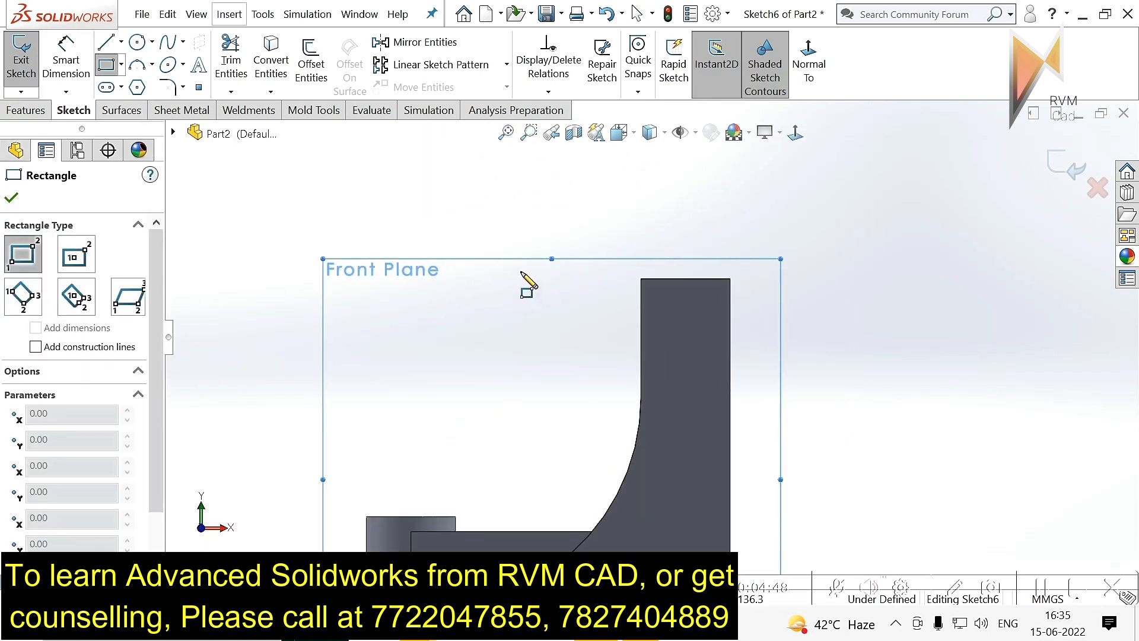
pyautogui.click(495, 270)
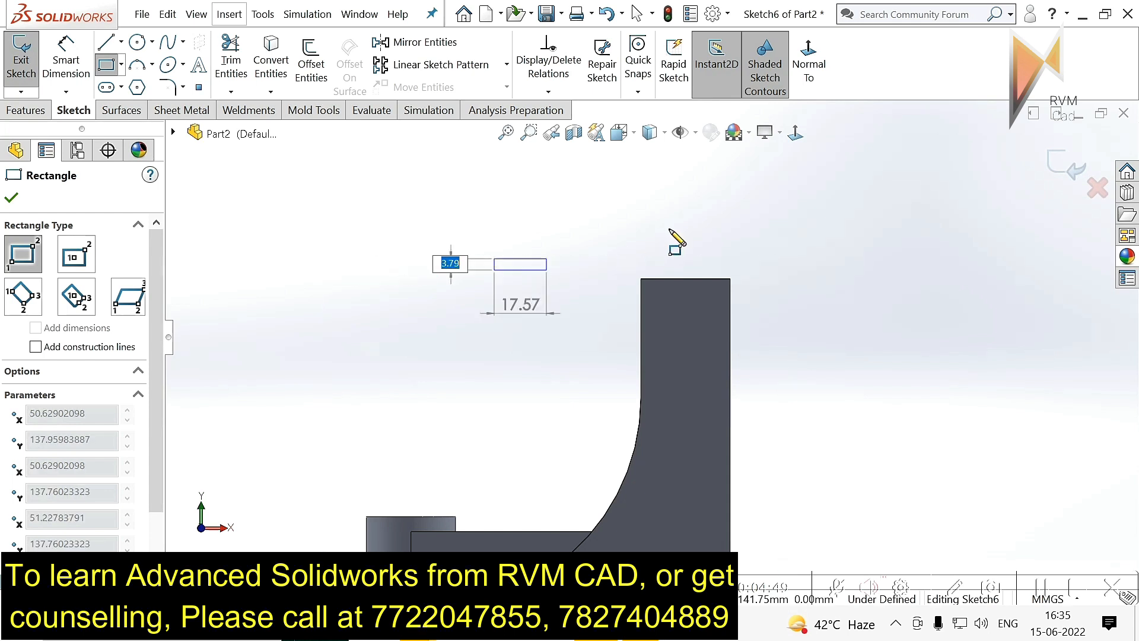
pyautogui.click(845, 199)
pyautogui.press('Escape')
# Step: Dimension the rectangle's width between its two vertical sides as 105 mm
pyautogui.click(61, 64)
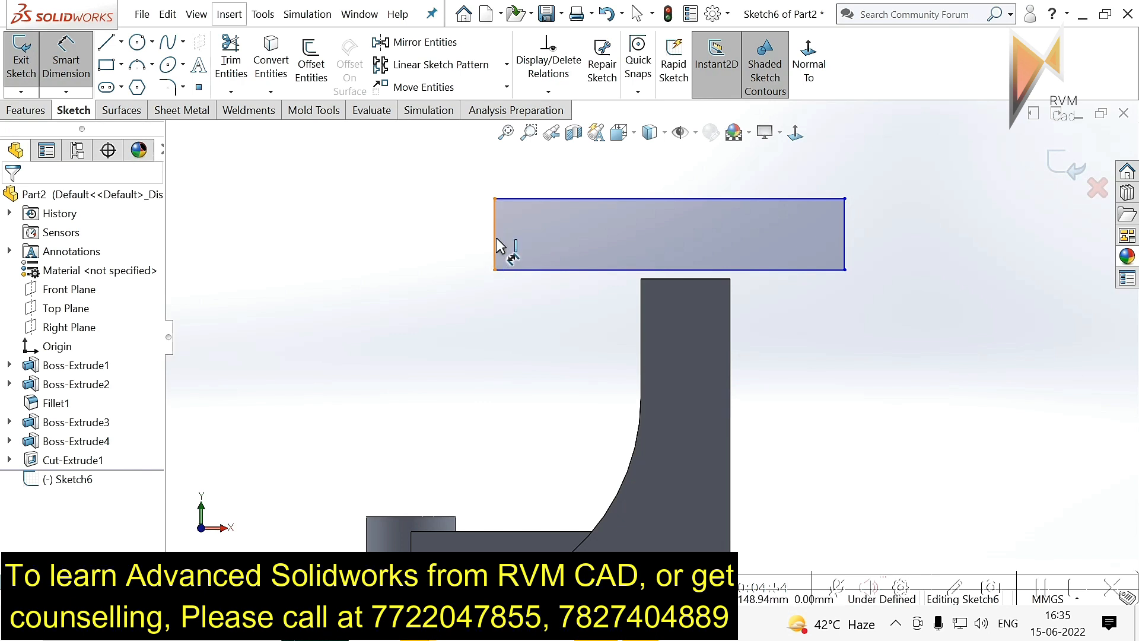
pyautogui.click(496, 245)
pyautogui.click(845, 233)
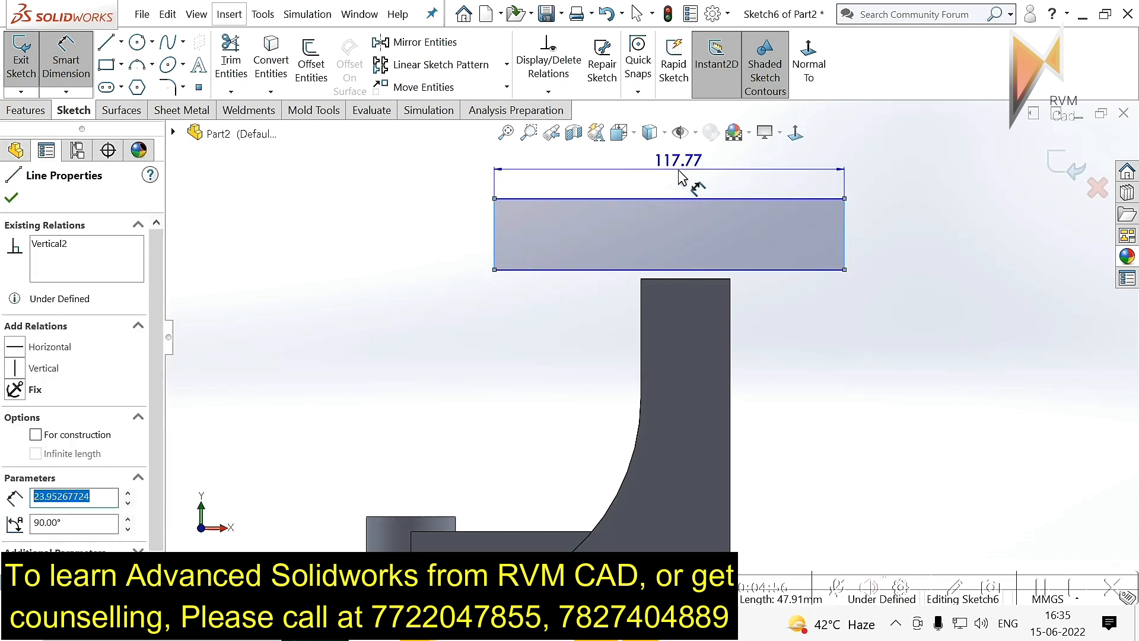
pyautogui.click(691, 175)
pyautogui.write('105')
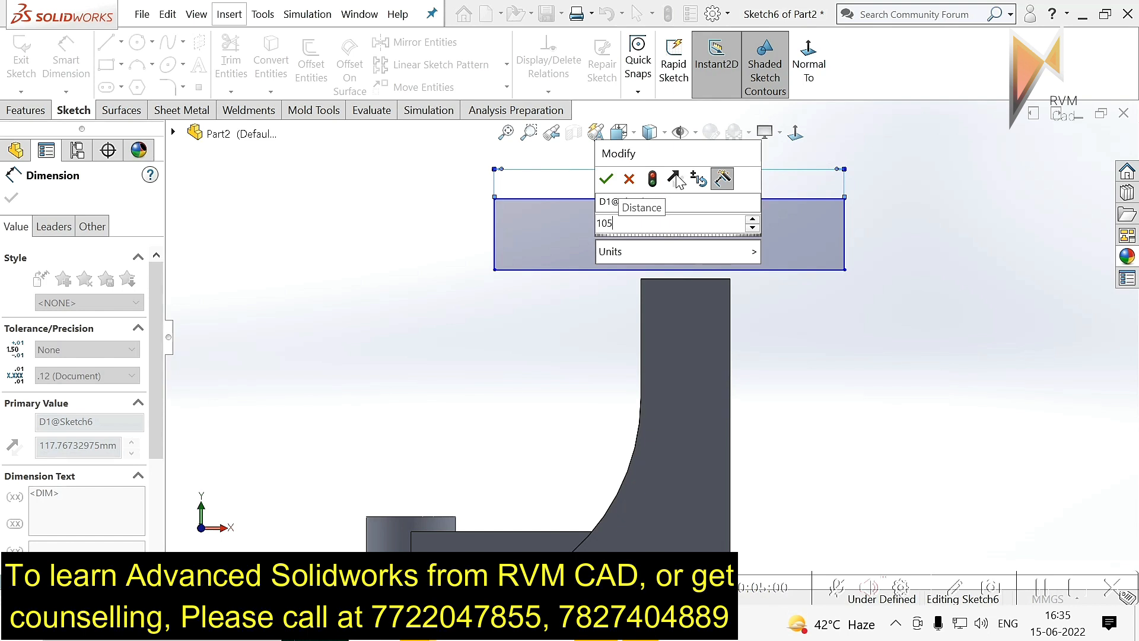
pyautogui.press('Return')
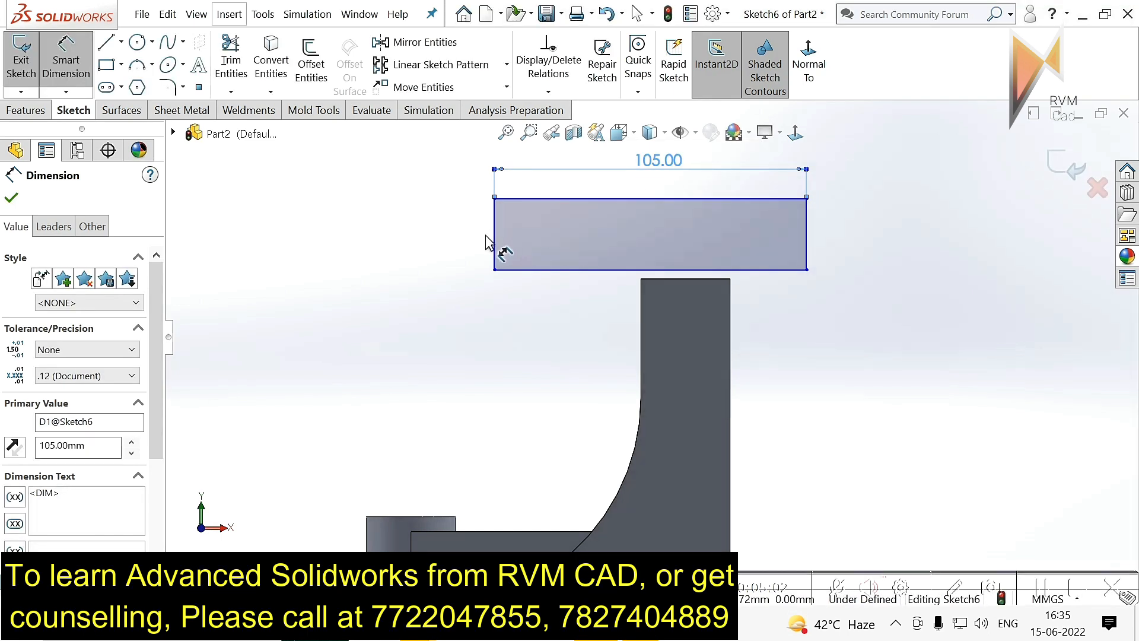
# Step: Dimension the rectangle's height between its two horizontal sides as 20 mm
pyautogui.click(520, 200)
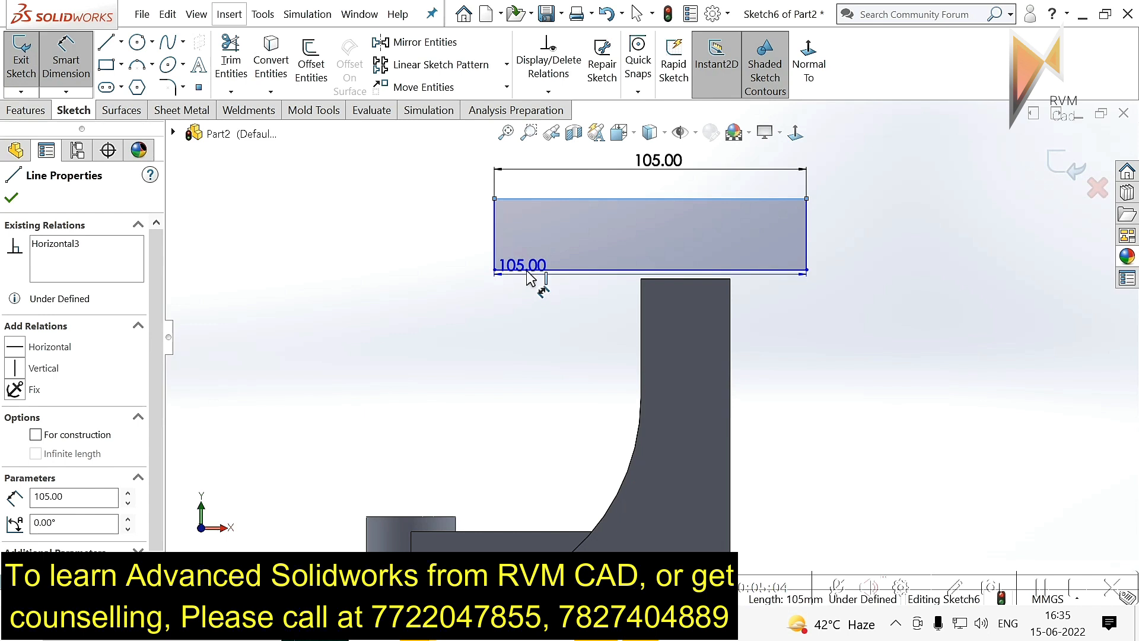
pyautogui.click(531, 270)
pyautogui.click(419, 250)
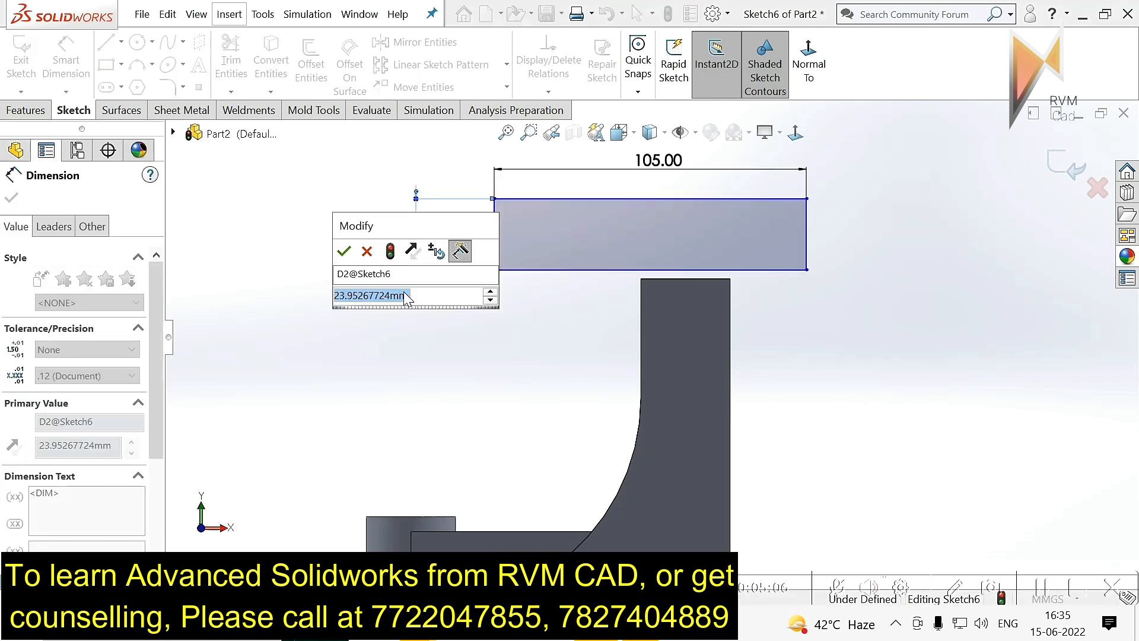
pyautogui.write('2')
pyautogui.press('Return')
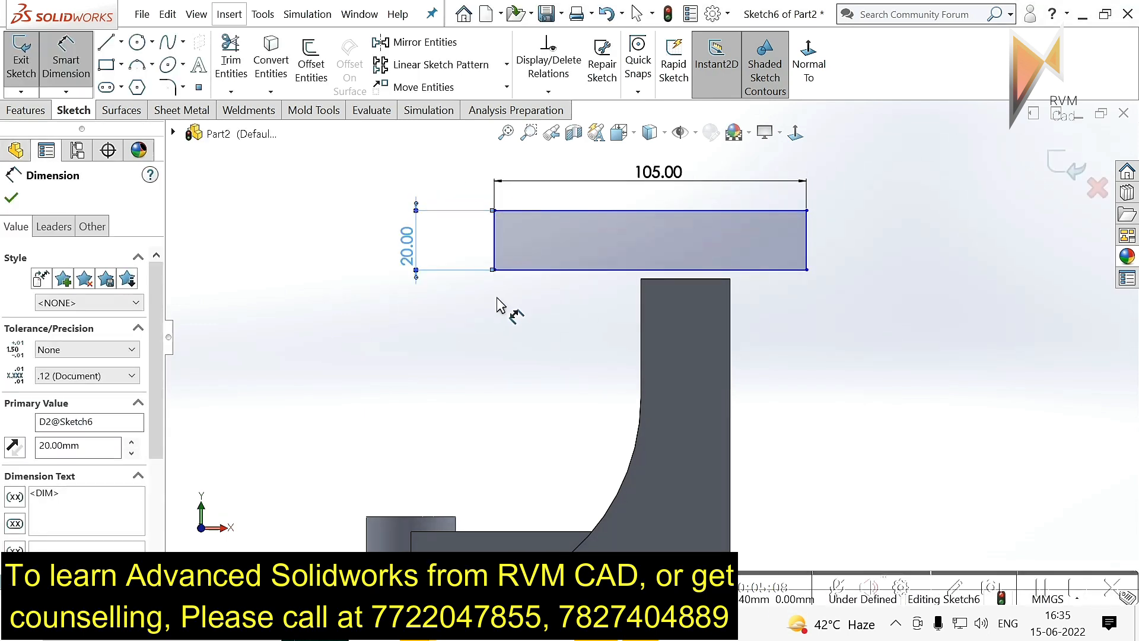
pyautogui.press('Escape')
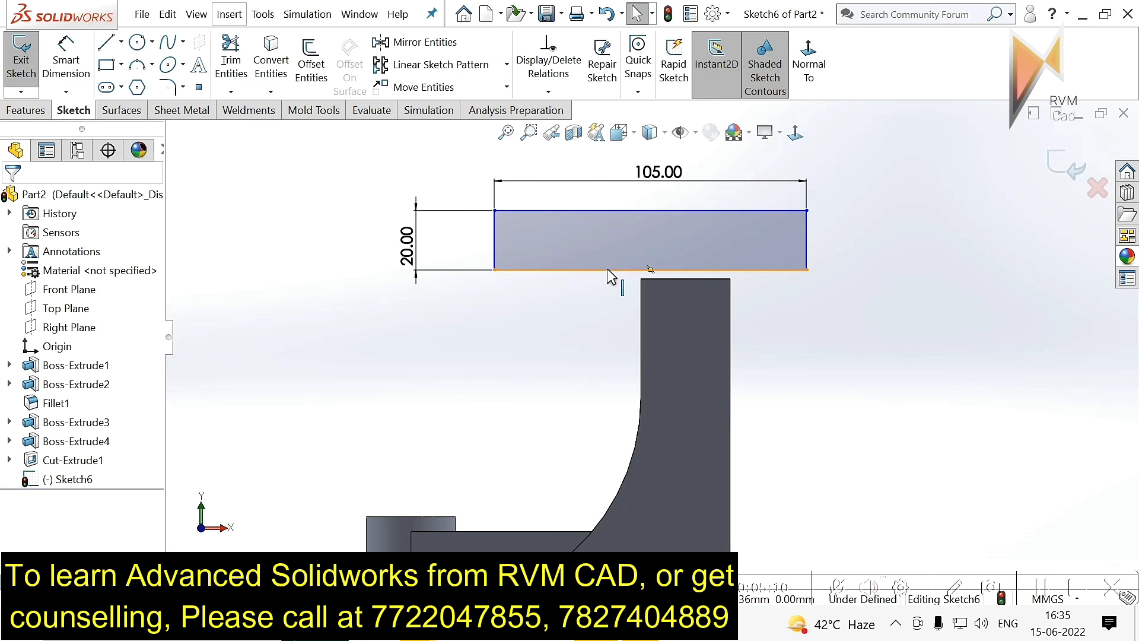
# Step: Make the rectangle's lower line collinear with the top edge of the upright
pyautogui.click(607, 269)
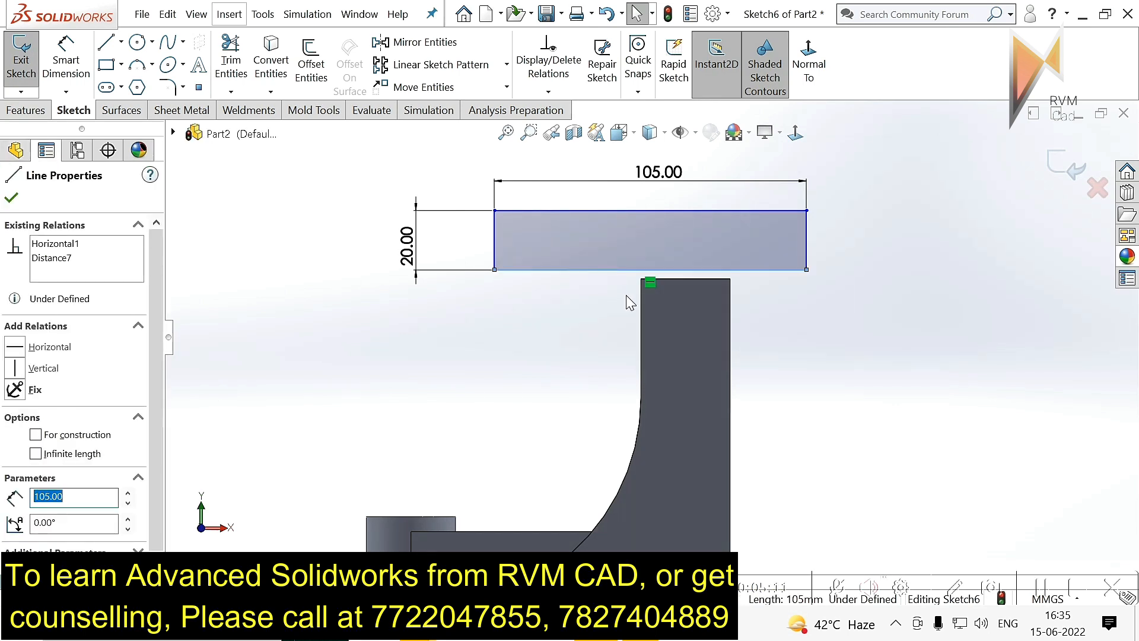
pyautogui.keyDown('ctrl'); pyautogui.click(660, 280); pyautogui.keyUp('ctrl')
pyautogui.click(16, 417)
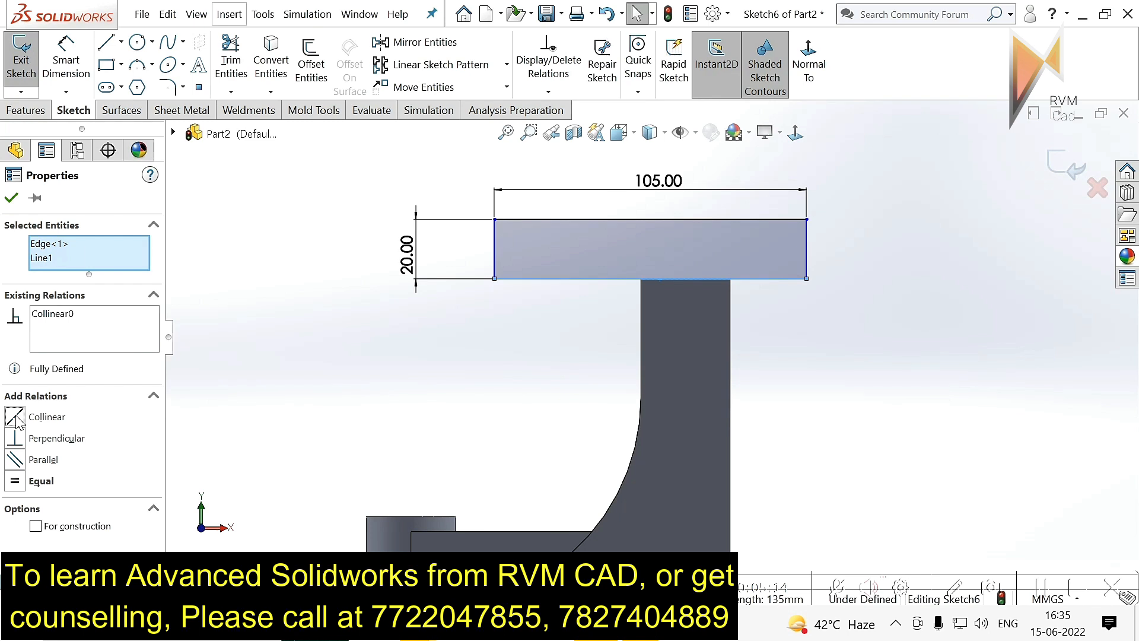
pyautogui.click(209, 423)
# Step: Slide the rectangle left along the upright's top edge by its right side, leaving it slightly overhanging the base plate's right edge
pyautogui.click(69, 70)
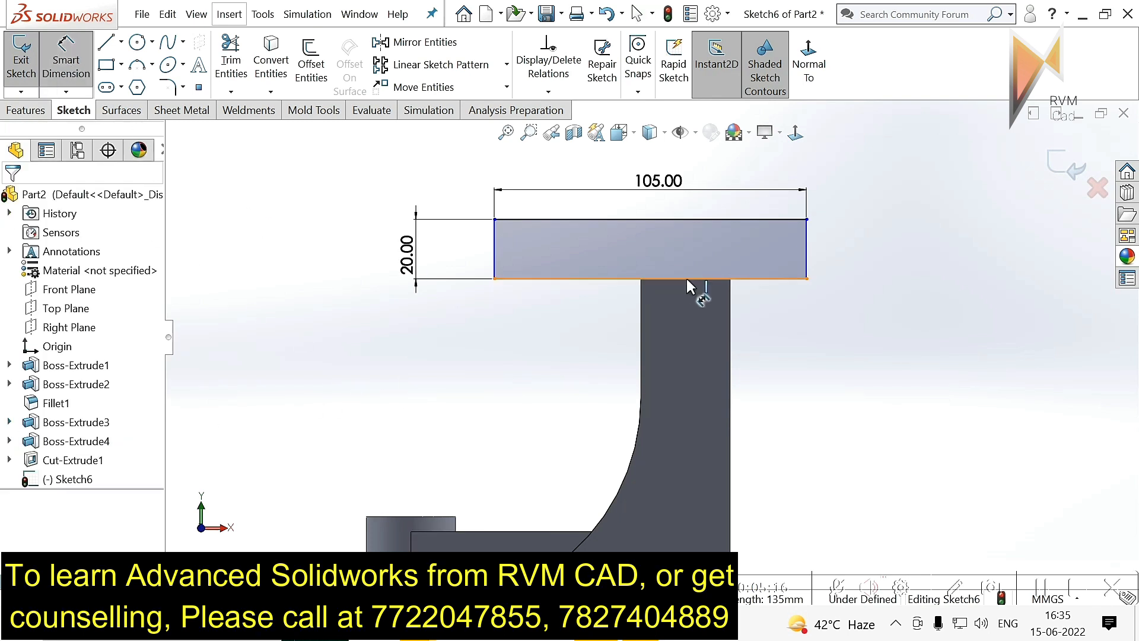
pyautogui.scroll(3, 686, 279)
pyautogui.scroll(-1, 725, 308)
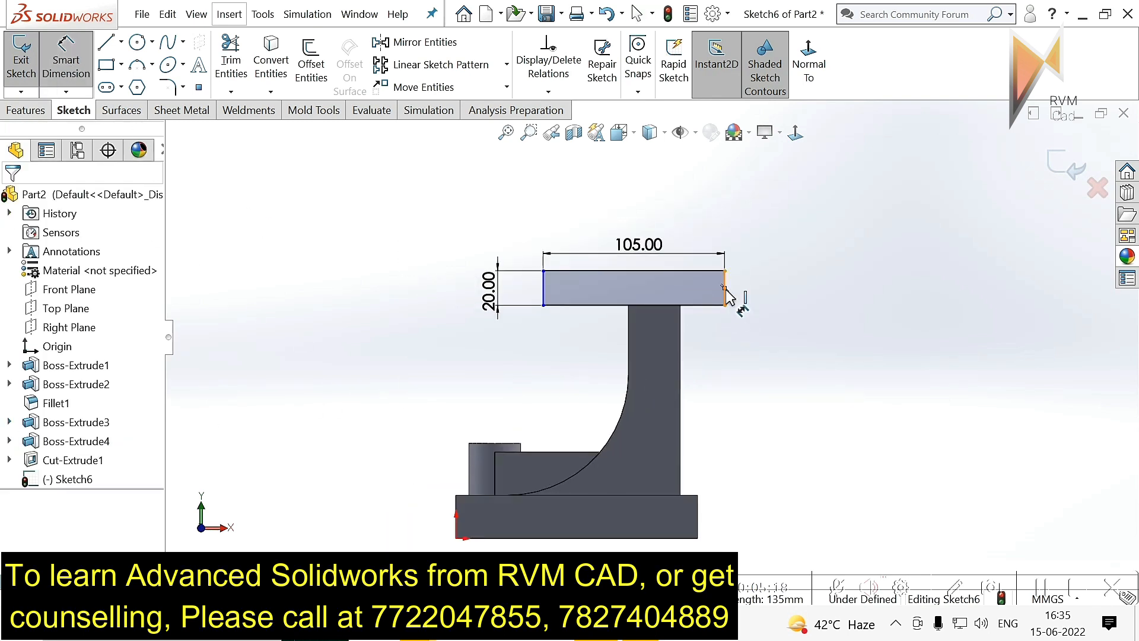
pyautogui.press('Escape')
pyautogui.moveTo(724, 291)
pyautogui.mouseDown()
pyautogui.moveTo(689, 294)
pyautogui.moveTo(706, 290)
pyautogui.mouseUp()
pyautogui.press('Escape')
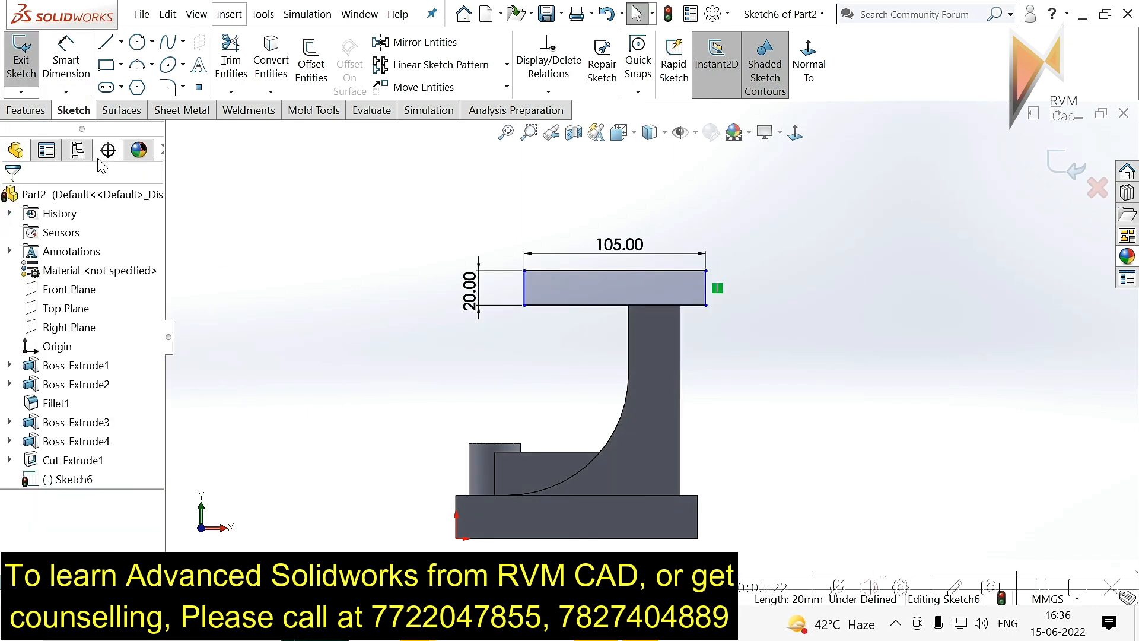
# Step: Try to dimension the horizontal offset between the rectangle's right side and the base plate's right edge, and delete that dimension
pyautogui.click(62, 67)
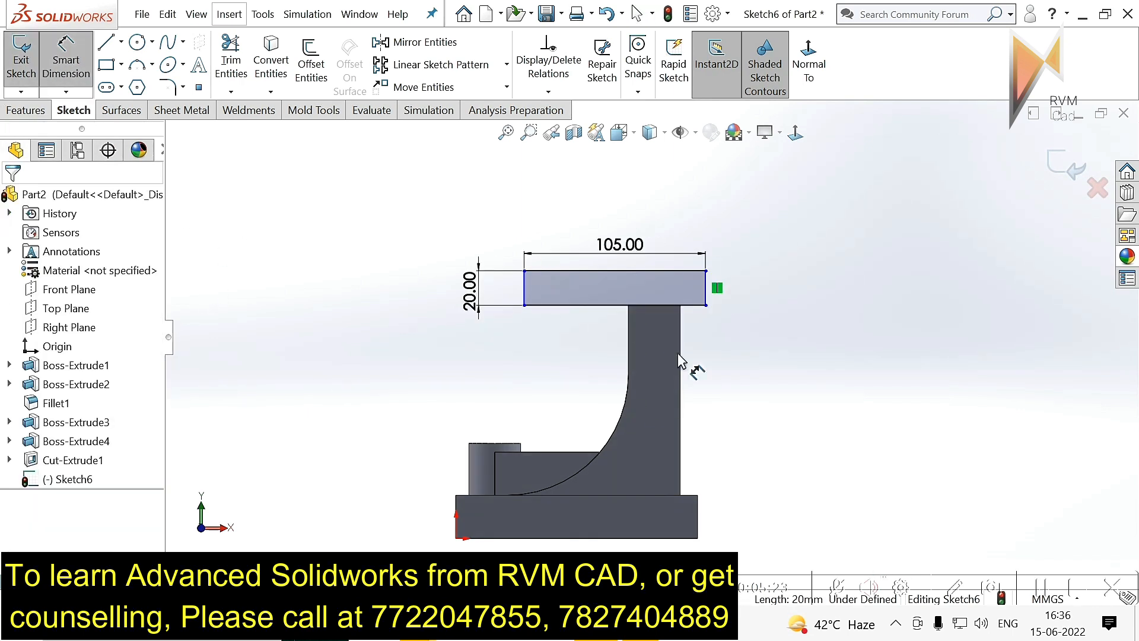
pyautogui.click(706, 291)
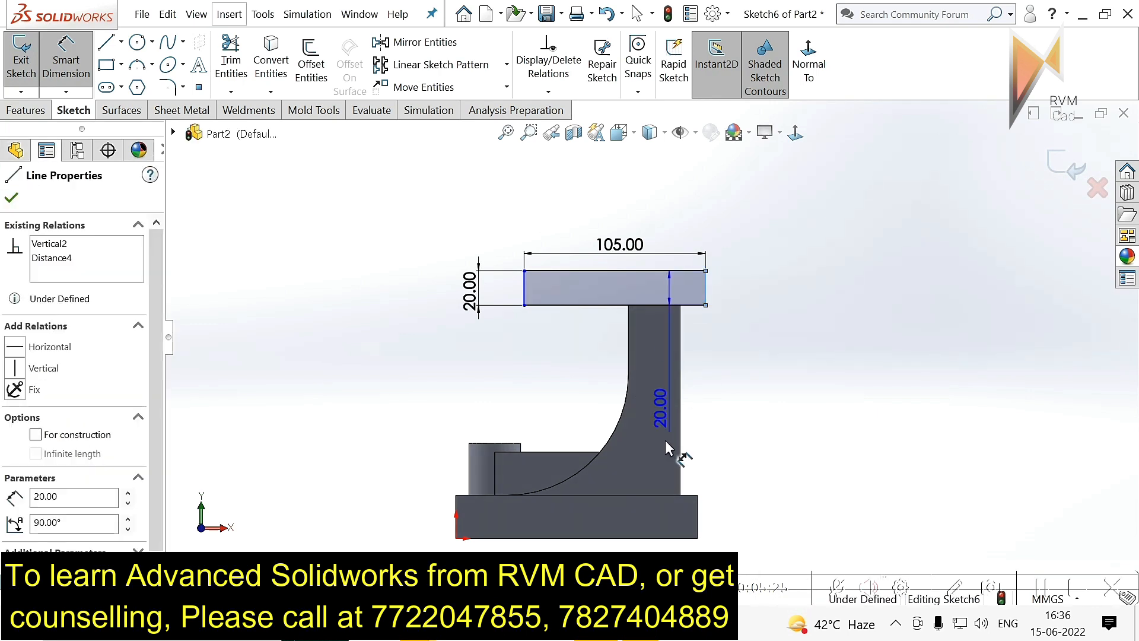
pyautogui.click(700, 514)
pyautogui.click(749, 423)
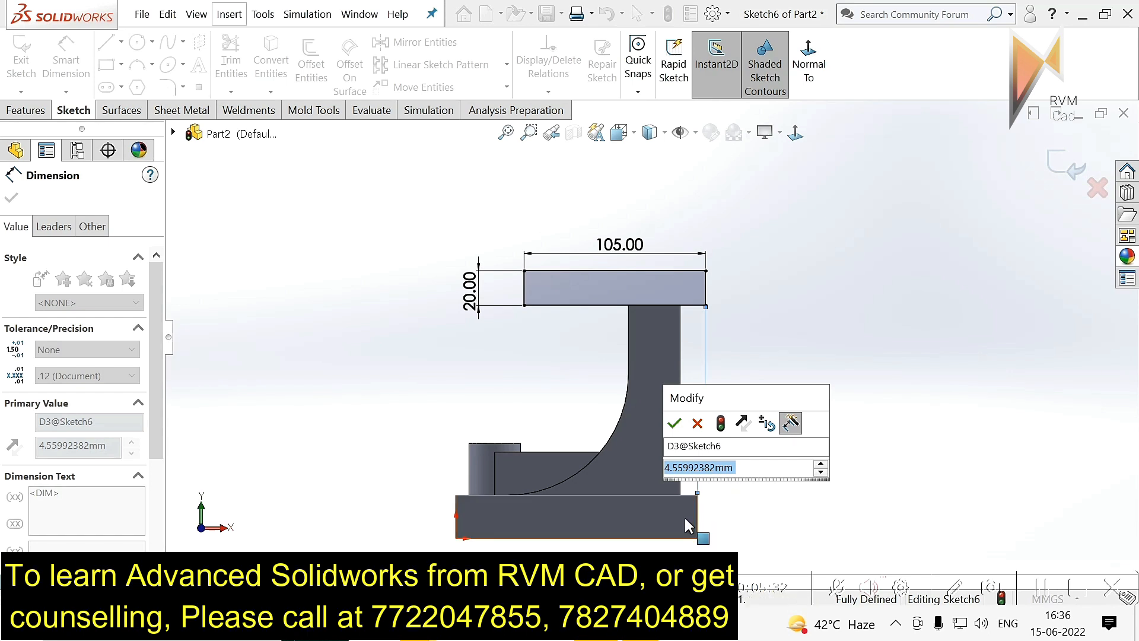
pyautogui.press('Escape')
pyautogui.press('Escape')
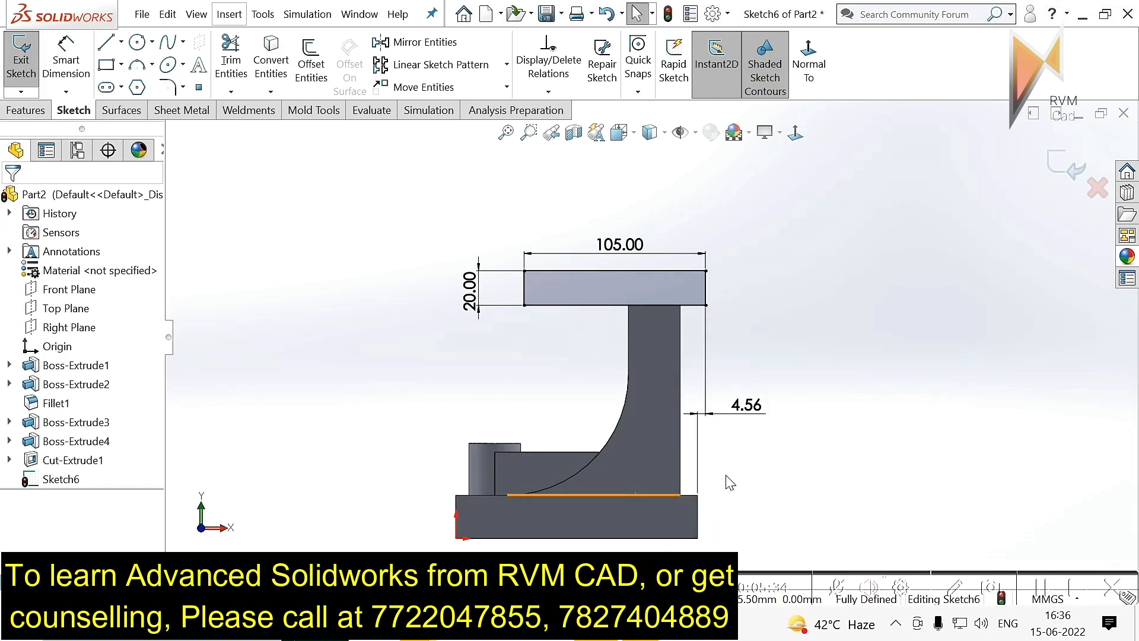
pyautogui.doubleClick(752, 409)
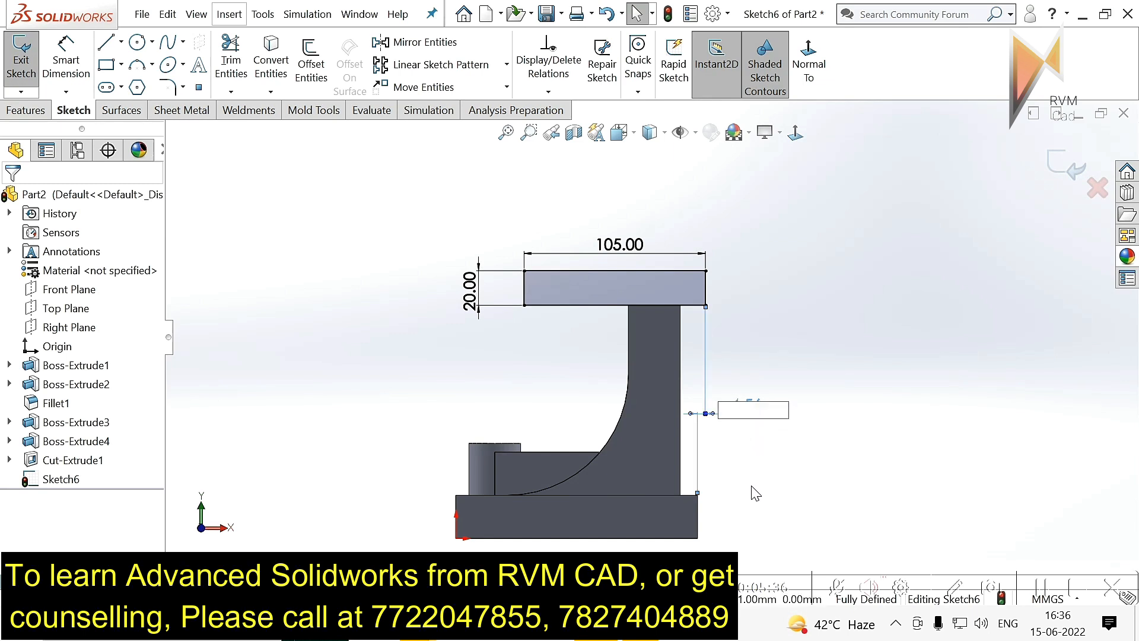
pyautogui.click(745, 406)
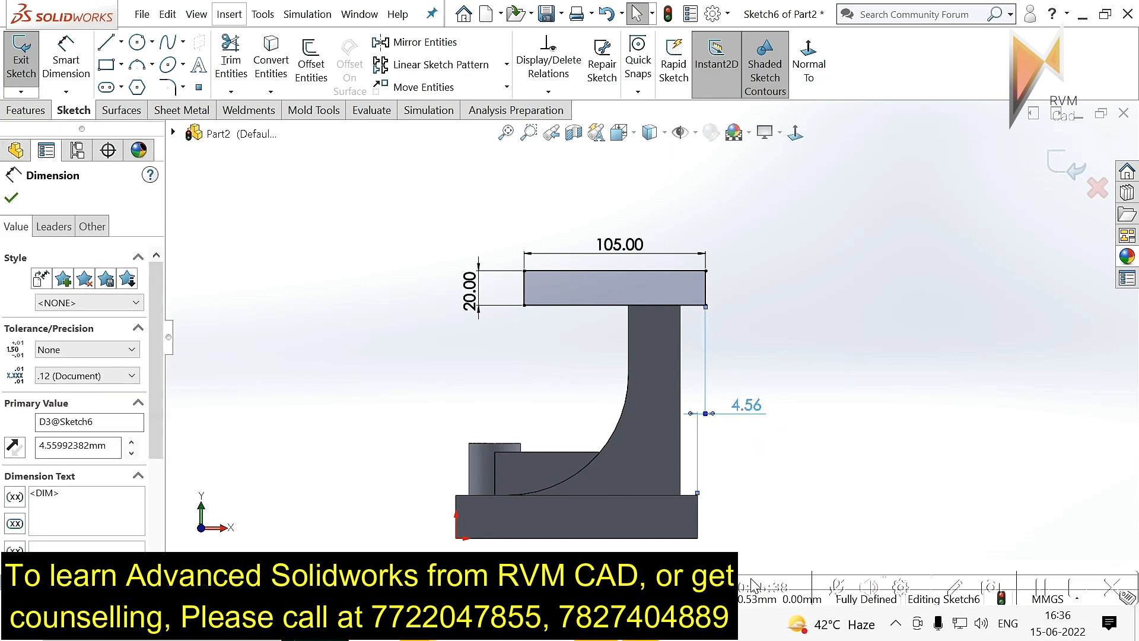
pyautogui.press('Delete')
# Step: Shift the rectangle's right side inside the base plate's right edge and dimension the horizontal offset between them as 2 mm
pyautogui.click(707, 295)
pyautogui.moveTo(708, 294); pyautogui.dragTo(693, 298)
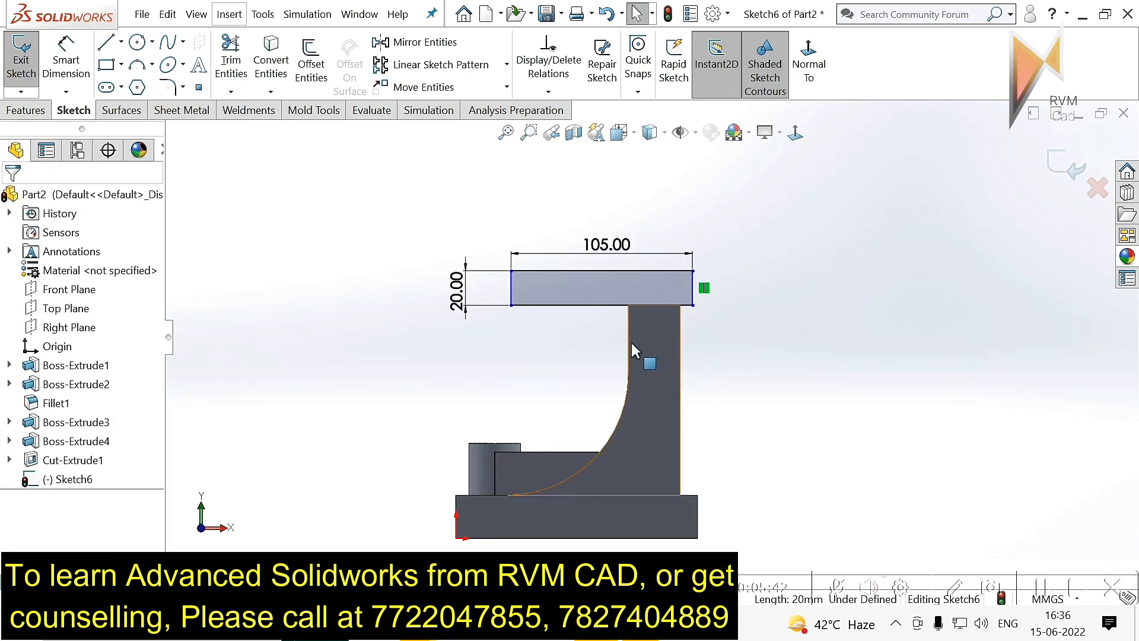
pyautogui.scroll(2, 631, 344)
pyautogui.click(71, 73)
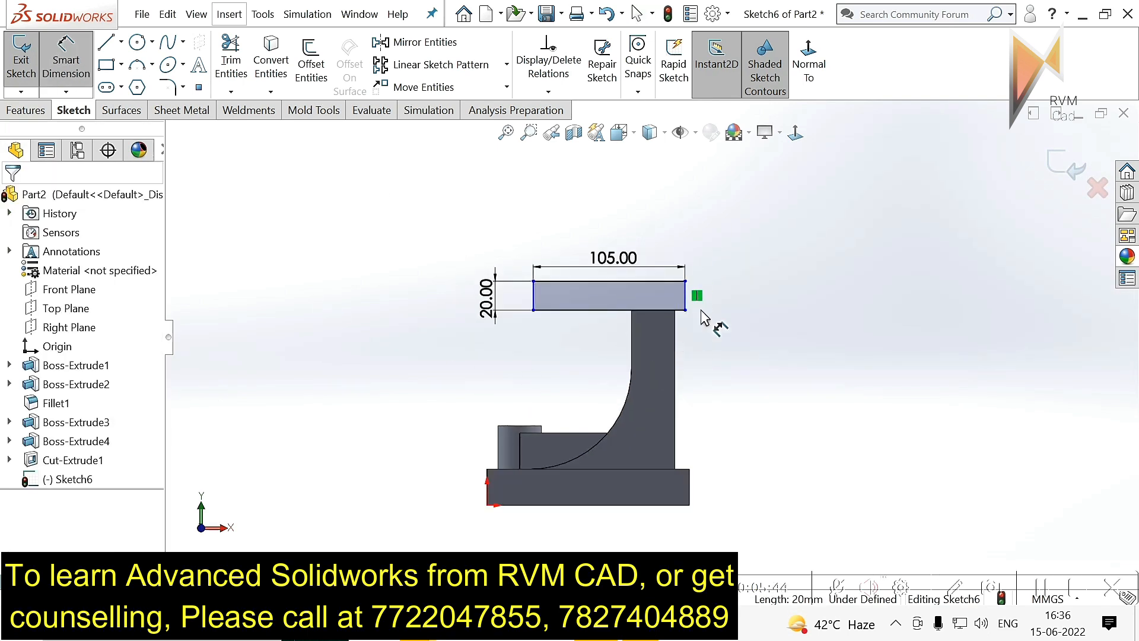
pyautogui.click(687, 299)
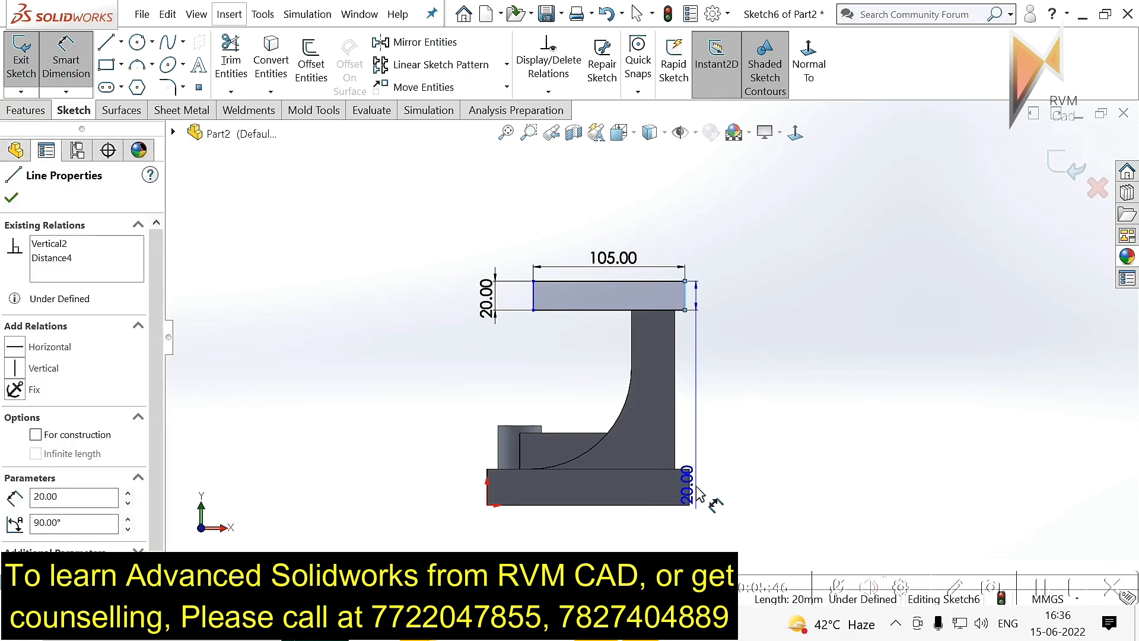
pyautogui.click(690, 488)
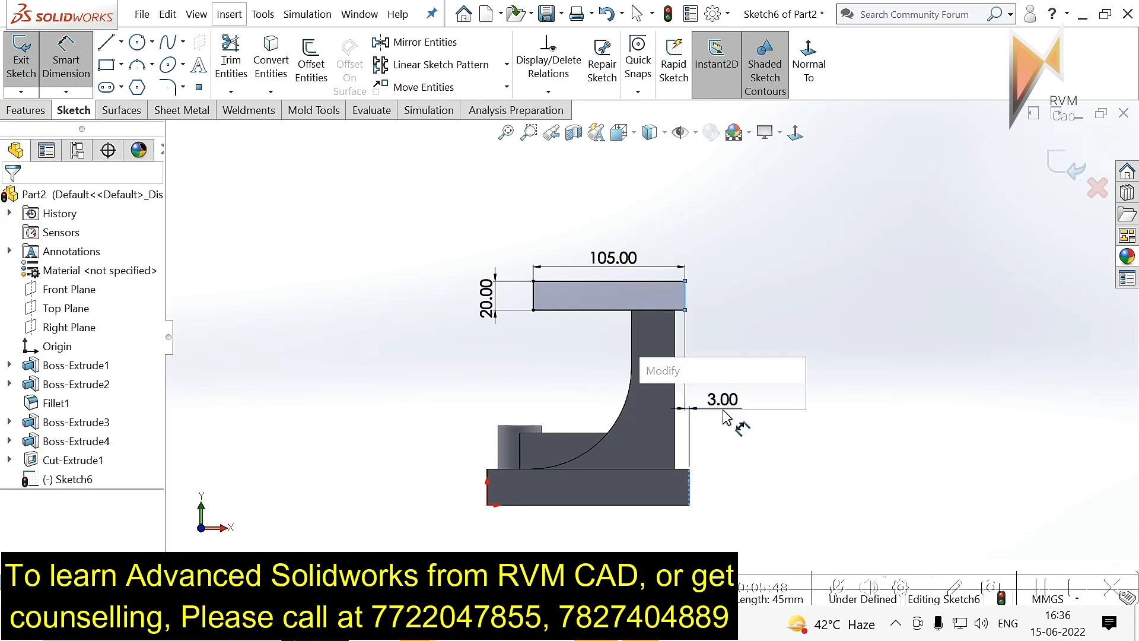
pyautogui.click(725, 415)
pyautogui.write('2')
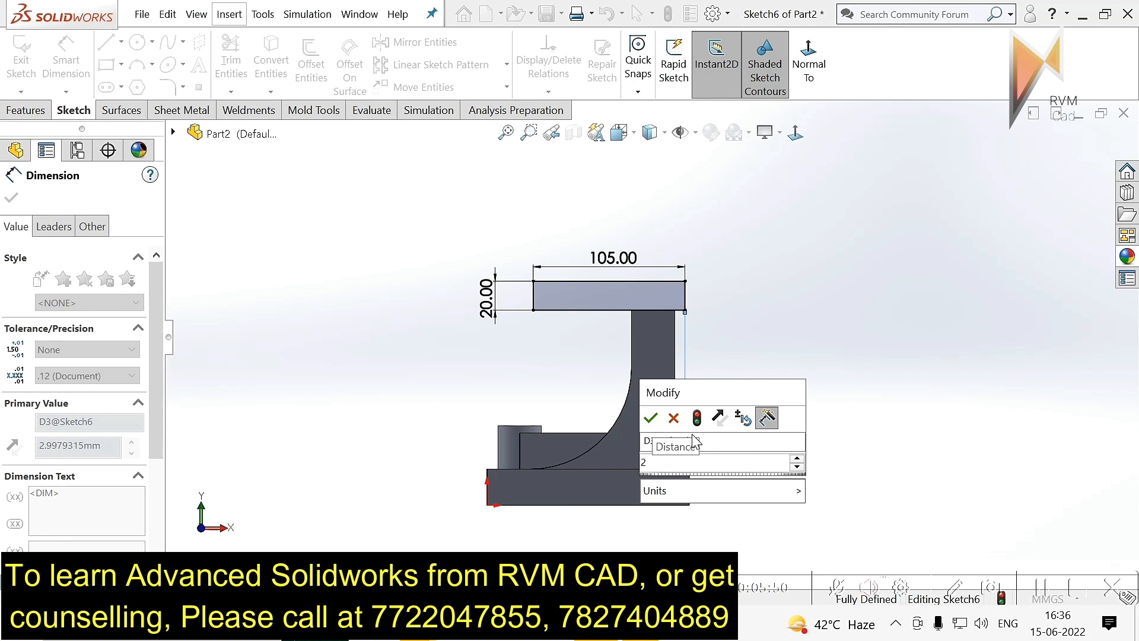
pyautogui.press('Return')
pyautogui.press('Escape')
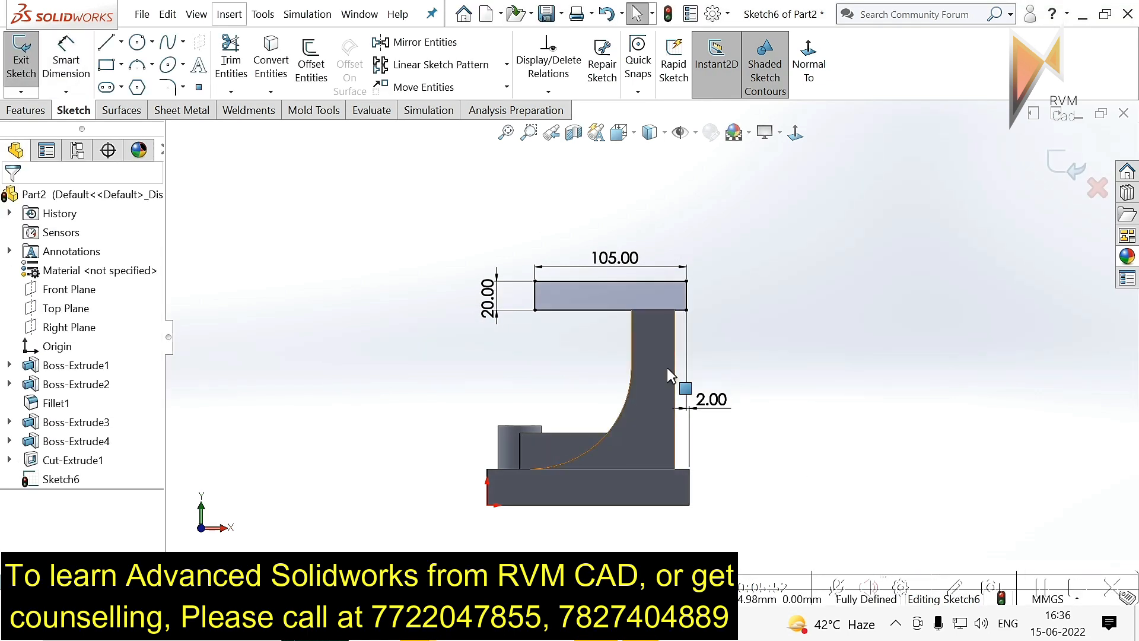
# Step: Sketch a circle about 16 mm in diameter centred on the rectangle's top line, above the upright
pyautogui.scroll(3, 664, 356)
pyautogui.scroll(-1, 663, 355)
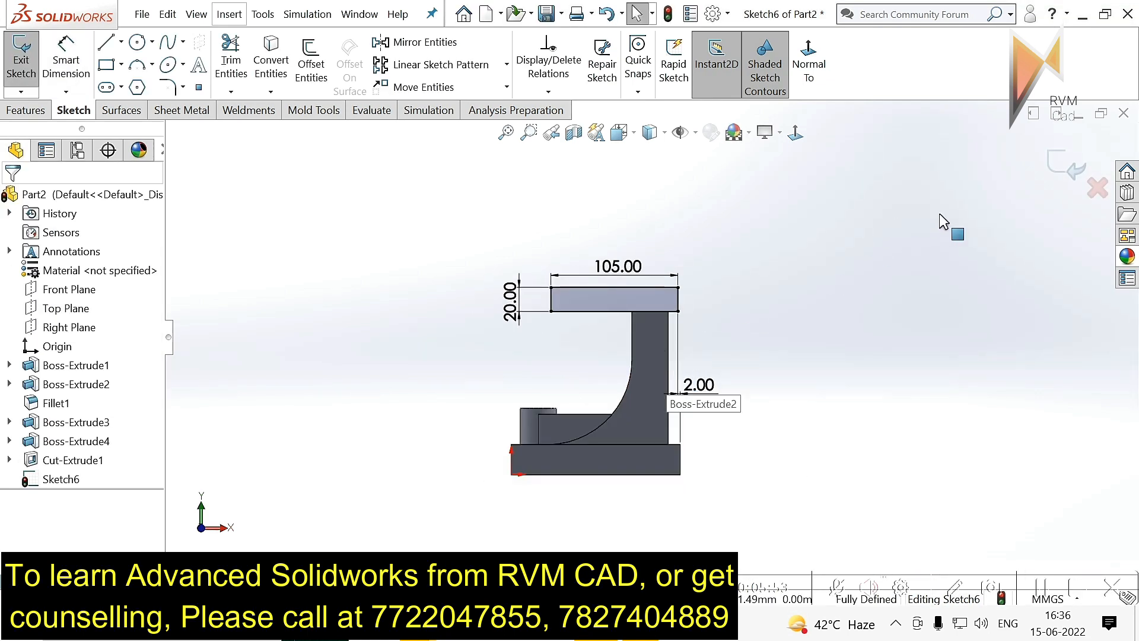
pyautogui.click(136, 42)
pyautogui.scroll(-3, 623, 297)
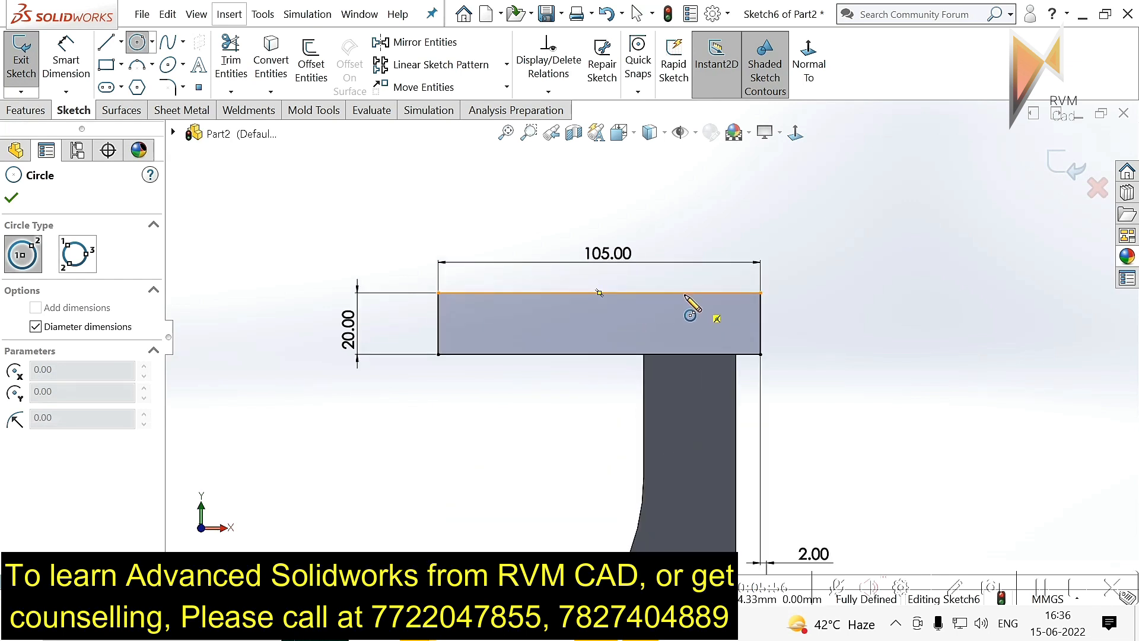
pyautogui.click(688, 293)
pyautogui.click(685, 317)
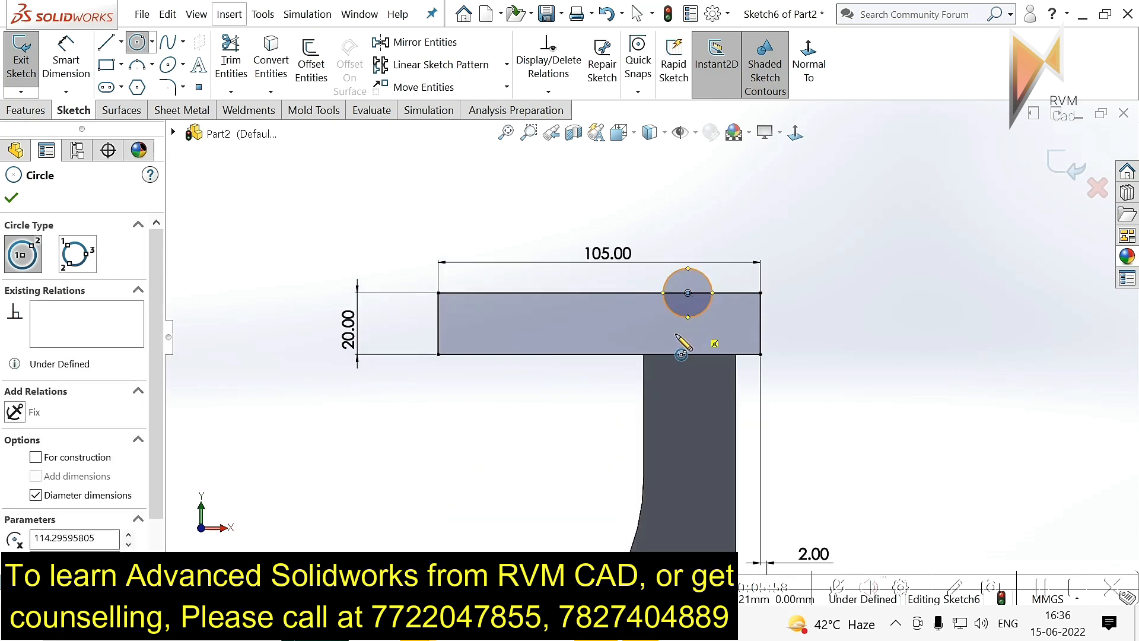
pyautogui.press('Escape')
# Step: Dimension the circle's diameter as 20 mm
pyautogui.click(81, 70)
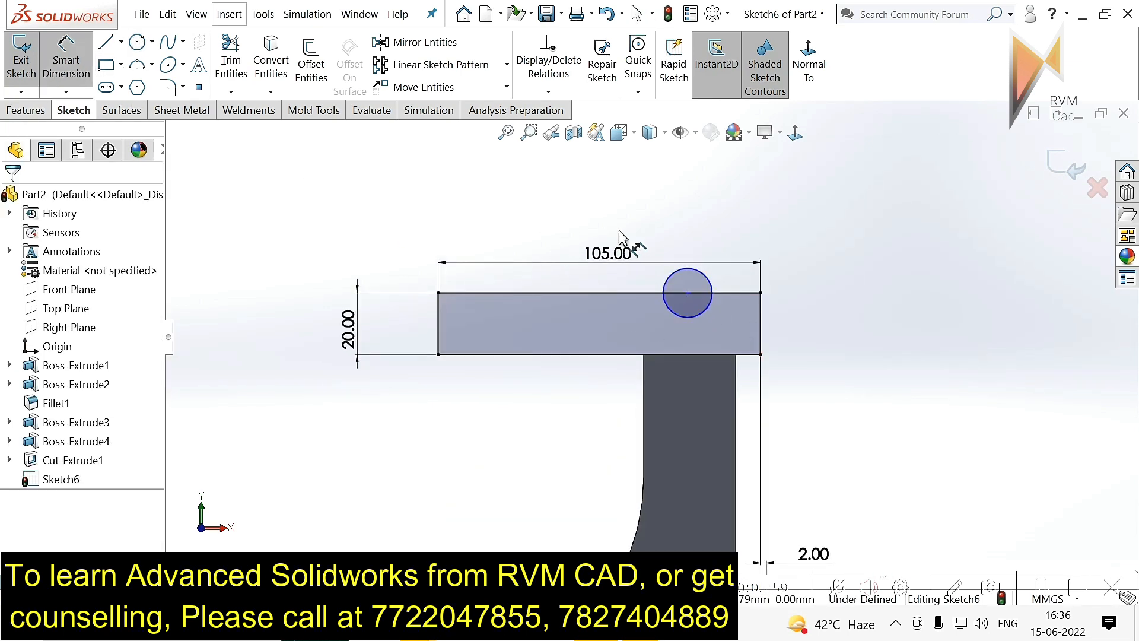
pyautogui.click(711, 284)
pyautogui.click(770, 223)
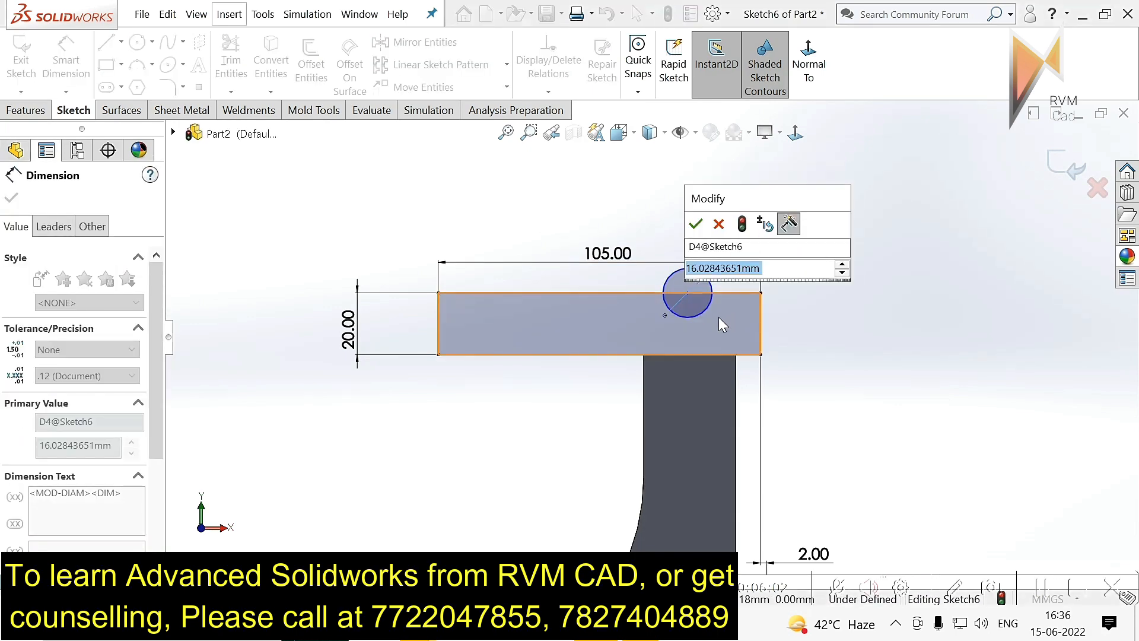
pyautogui.write('20')
pyautogui.press('Return')
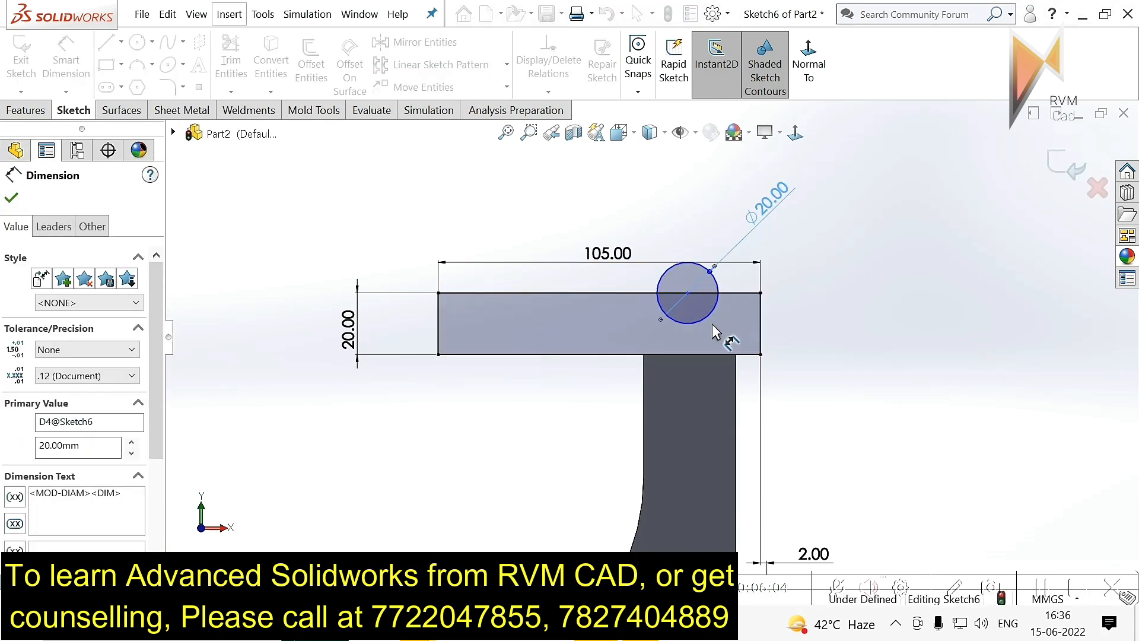
pyautogui.press('Escape')
# Step: Dimension the horizontal distance from the rectangle's left side to the circle's centre as 73 mm
pyautogui.click(60, 50)
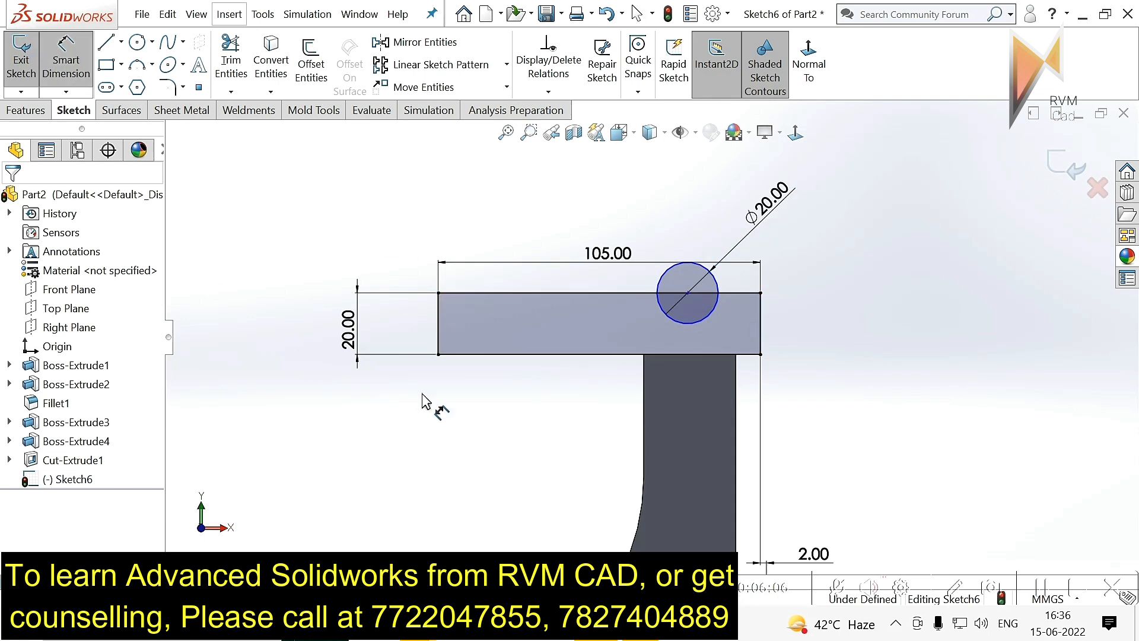
pyautogui.click(688, 293)
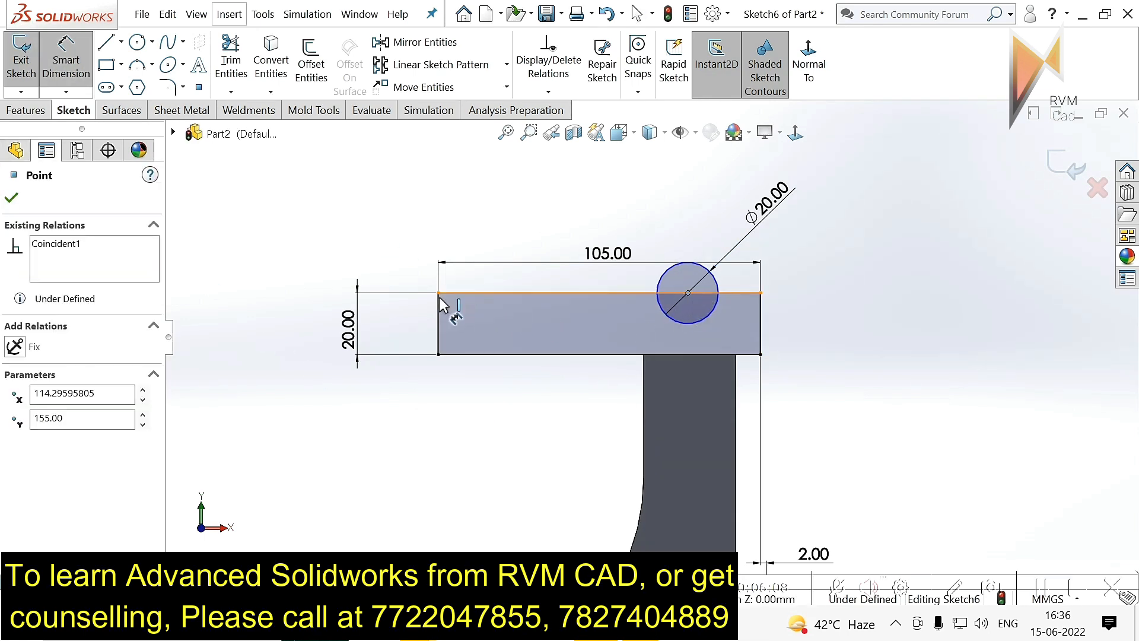
pyautogui.click(439, 323)
pyautogui.click(517, 223)
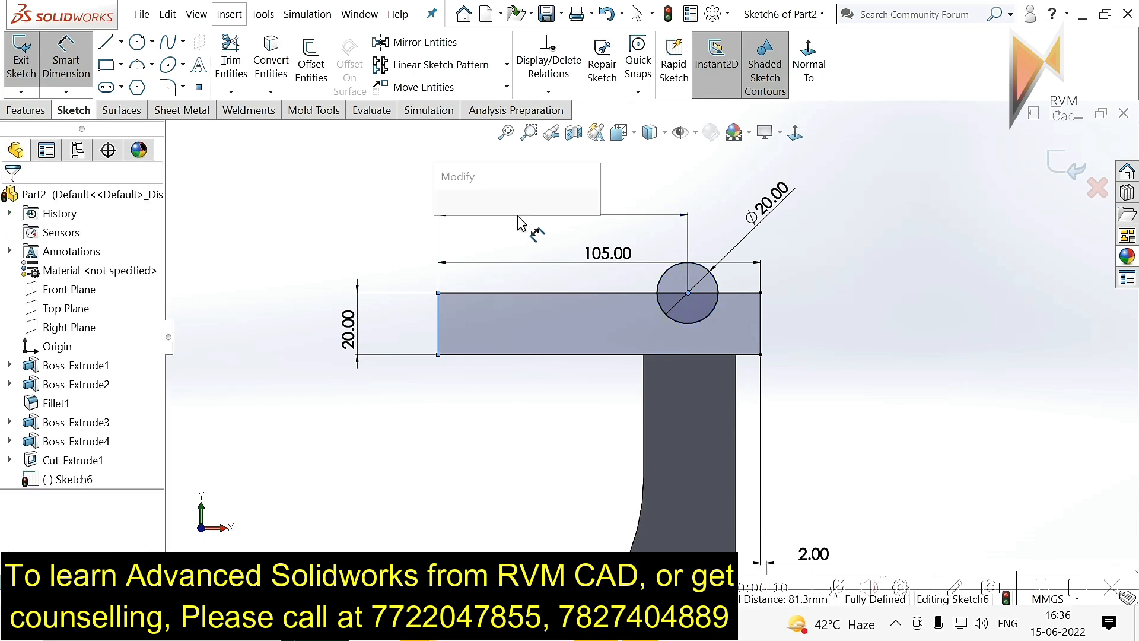
pyautogui.write('7')
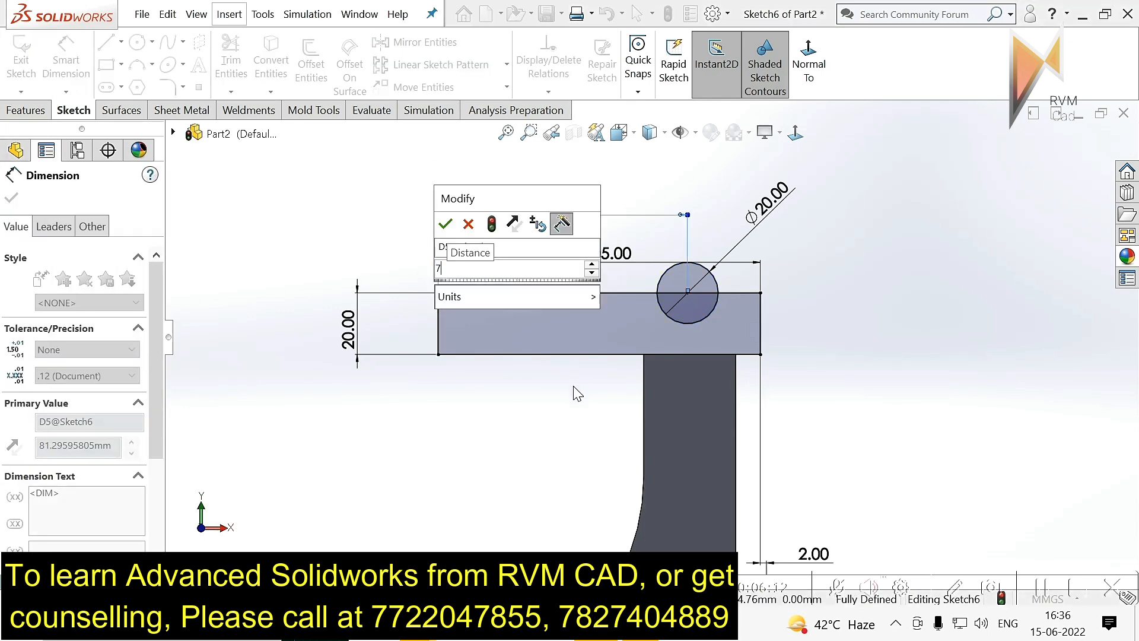
pyautogui.write('3')
pyautogui.press('Return')
pyautogui.press('Escape')
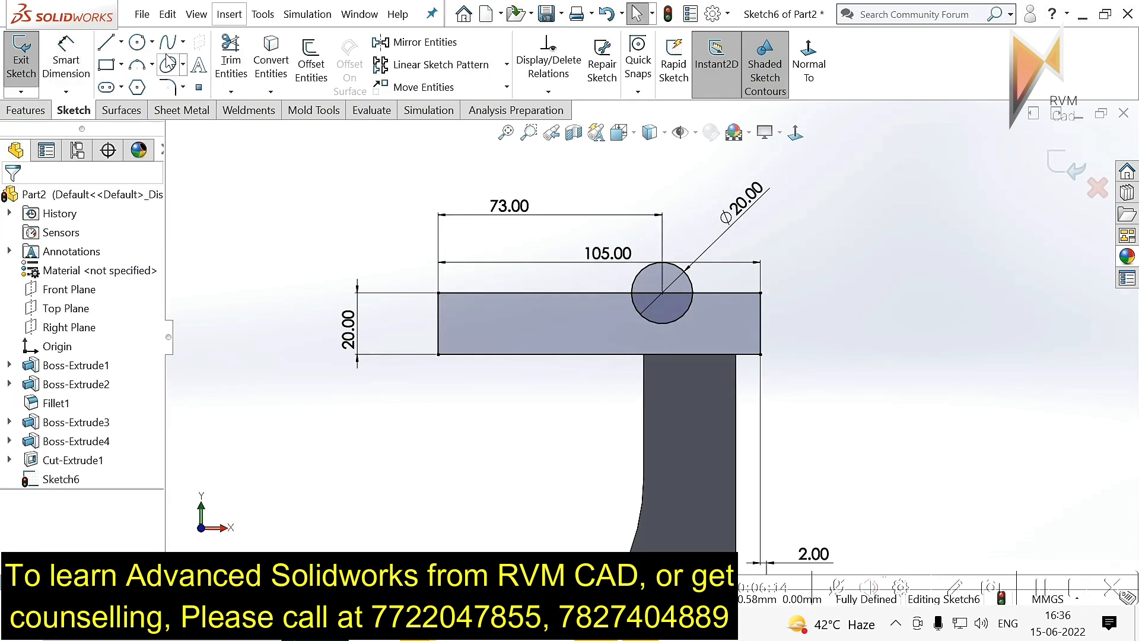
# Step: Trim the circle's upper arc and the line segment inside it to leave a semicircular notch, and exit the sketch
pyautogui.click(232, 57)
pyautogui.moveTo(663, 295); pyautogui.dragTo(667, 308)
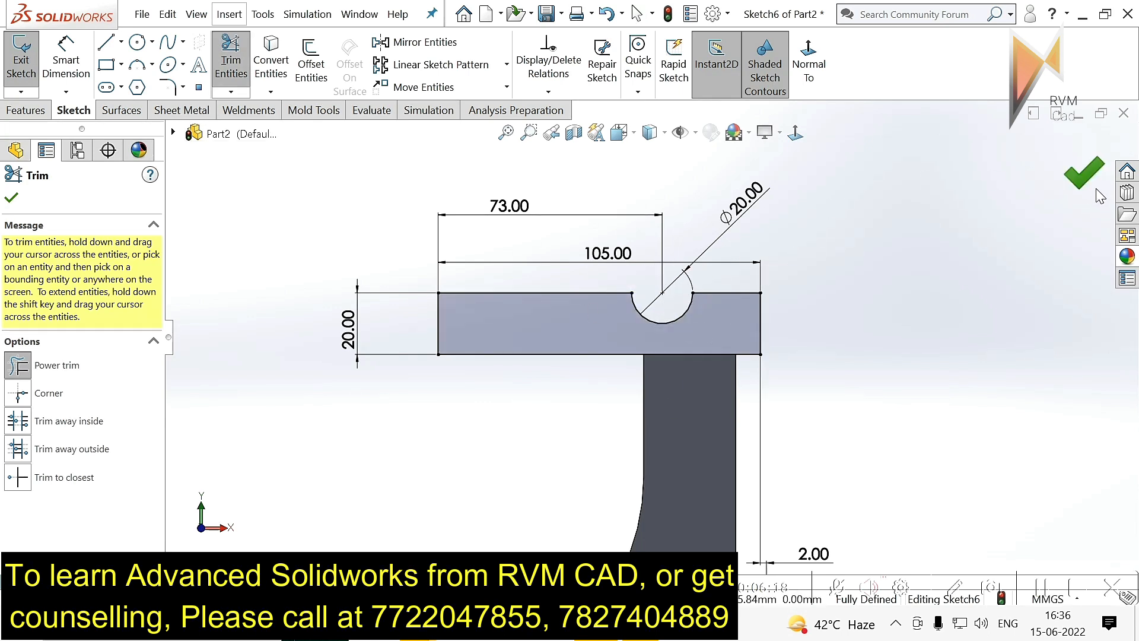
pyautogui.click(1085, 174)
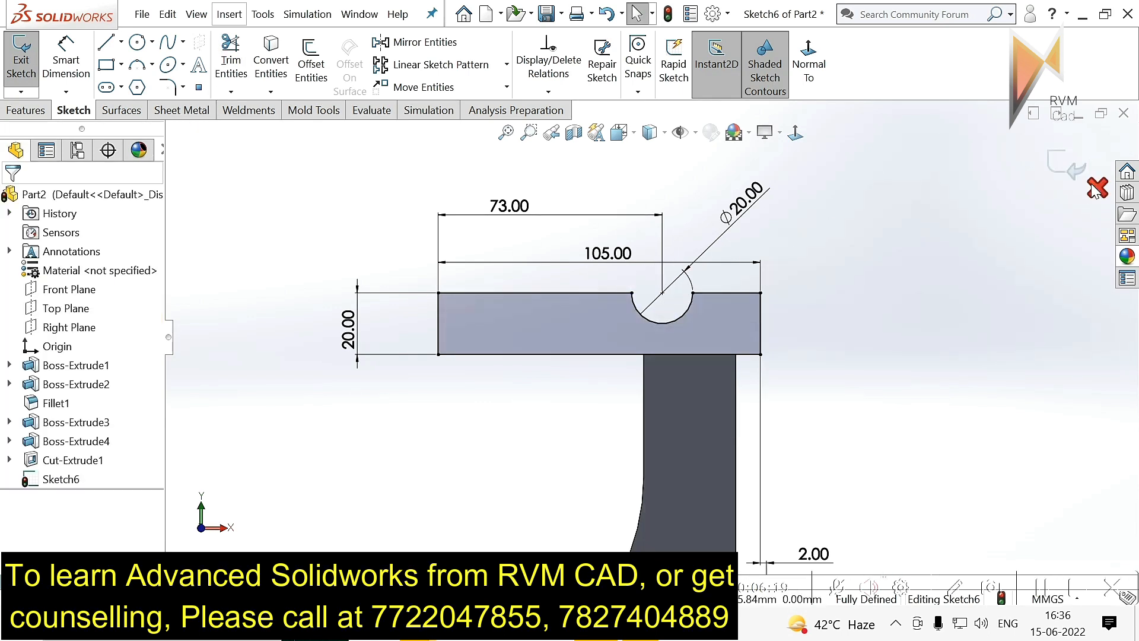
pyautogui.click(1060, 166)
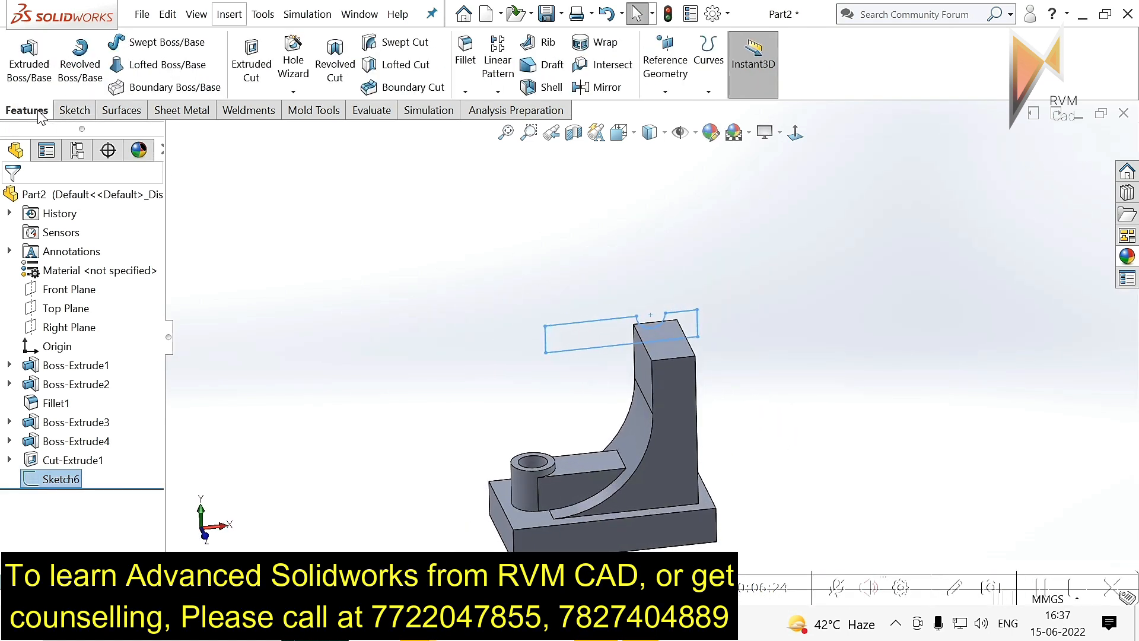
# Step: Extrude the notched top-plate profile 80 mm using the Mid Plane end condition
pyautogui.click(33, 84)
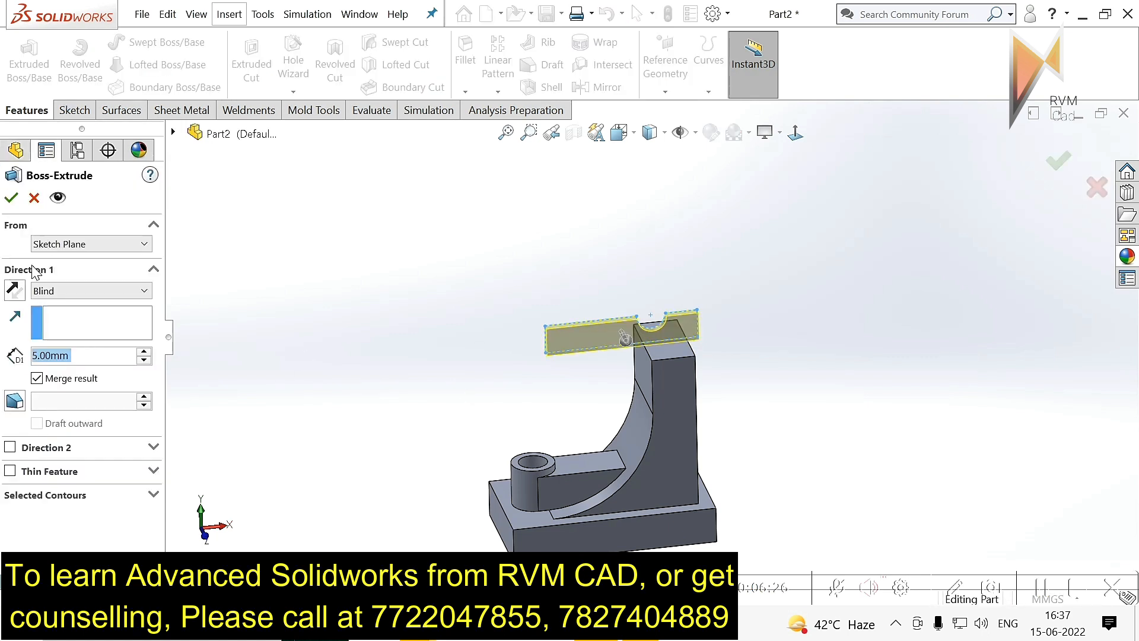
pyautogui.click(51, 290)
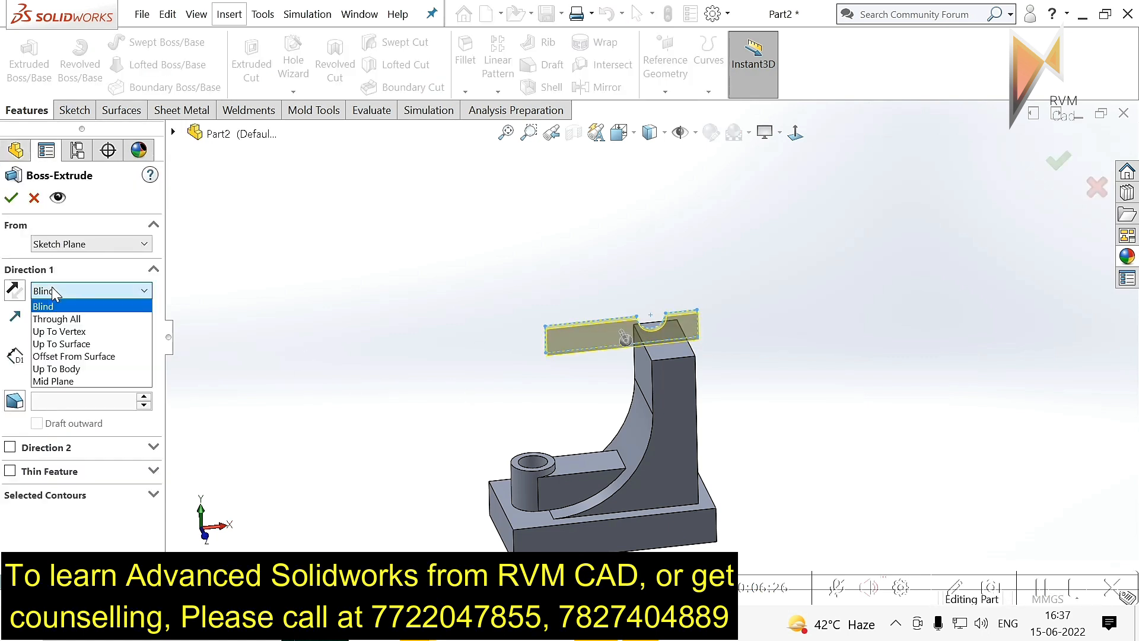
pyautogui.click(64, 381)
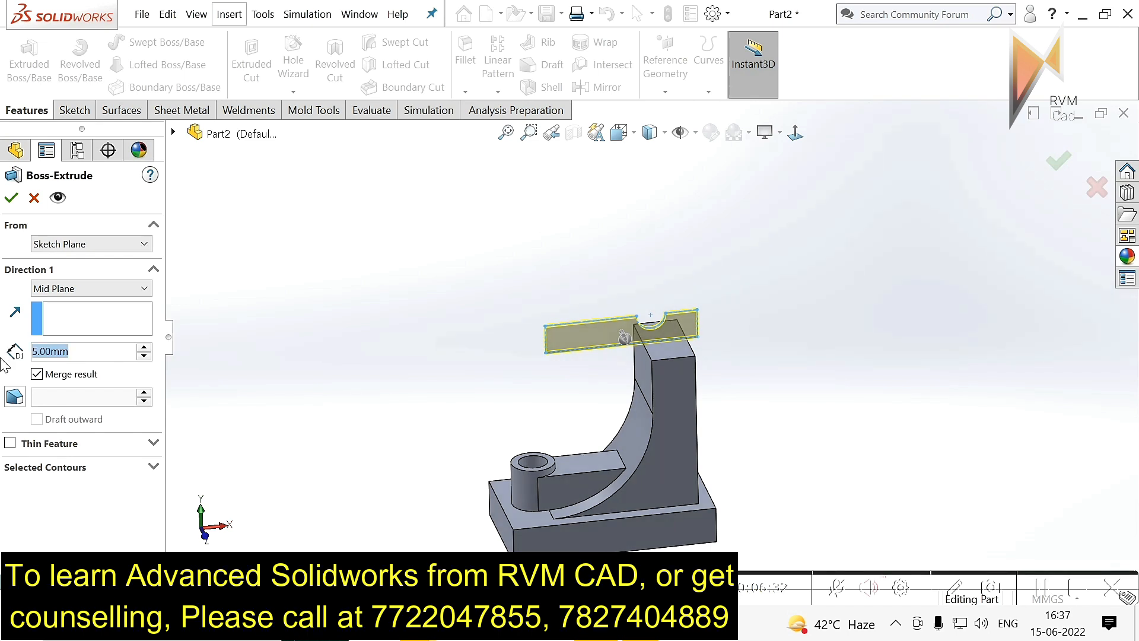
pyautogui.write('80')
pyautogui.press('Return')
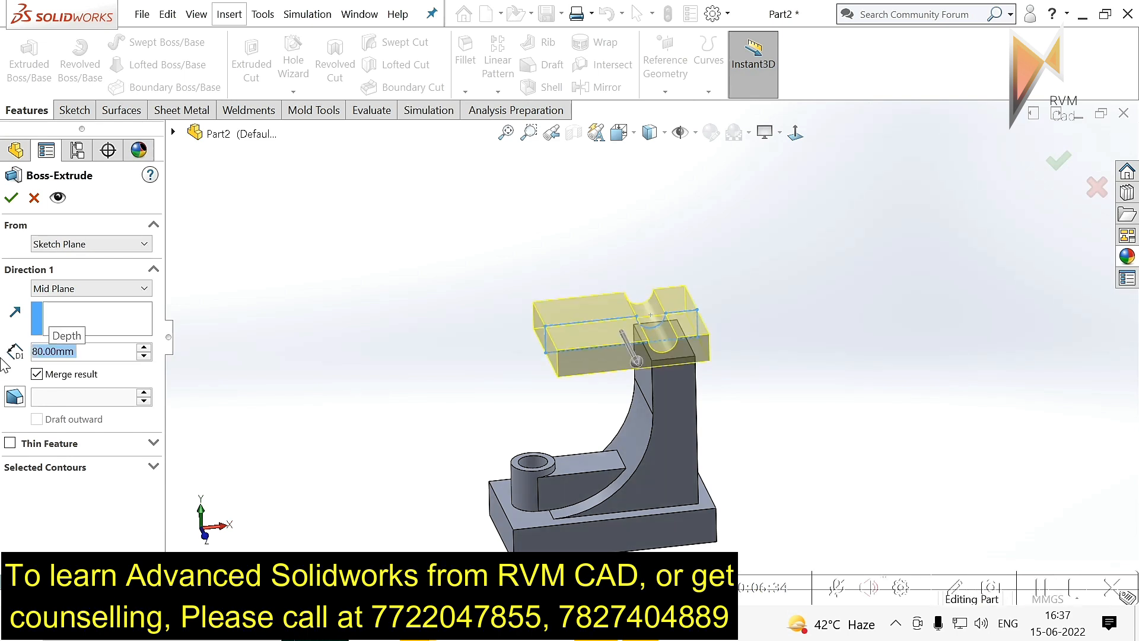
pyautogui.click(12, 205)
pyautogui.moveTo(556, 384)
pyautogui.mouseDown(button='middle')
pyautogui.moveTo(547, 346)
pyautogui.moveTo(541, 369)
pyautogui.mouseUp(button='middle')
pyautogui.click(419, 316)
# Step: Start a sketch on the top plate's upper face, on the boss side of the notch, viewed normal to the face
pyautogui.moveTo(678, 376)
pyautogui.mouseDown(button='middle')
pyautogui.moveTo(685, 386)
pyautogui.moveTo(575, 311)
pyautogui.mouseUp(button='middle')
pyautogui.click(573, 311)
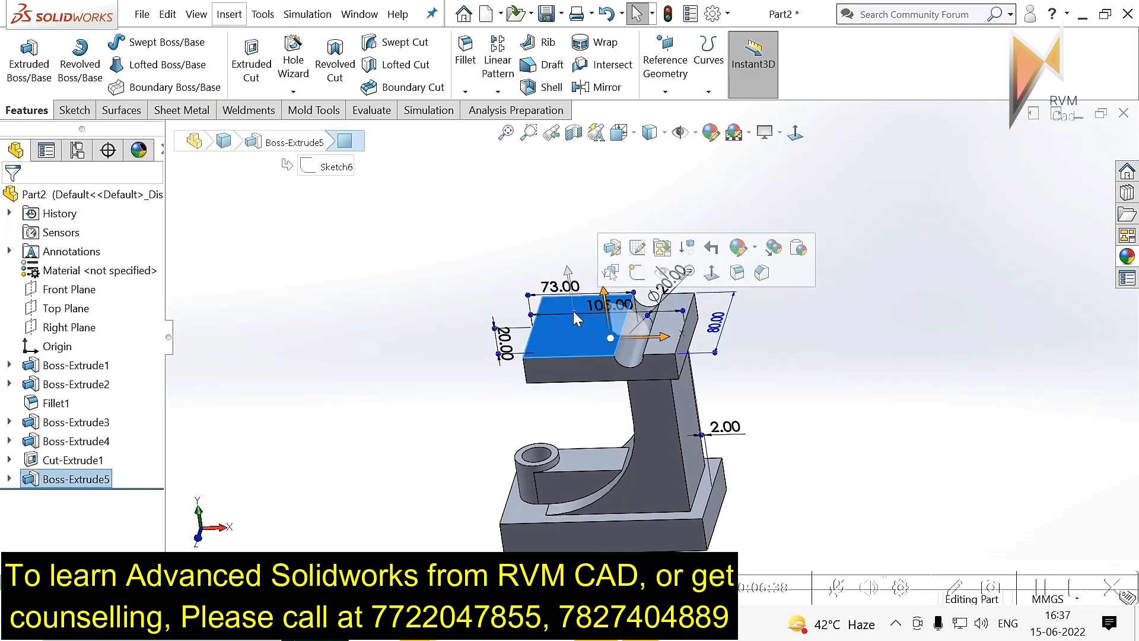
pyautogui.click(636, 274)
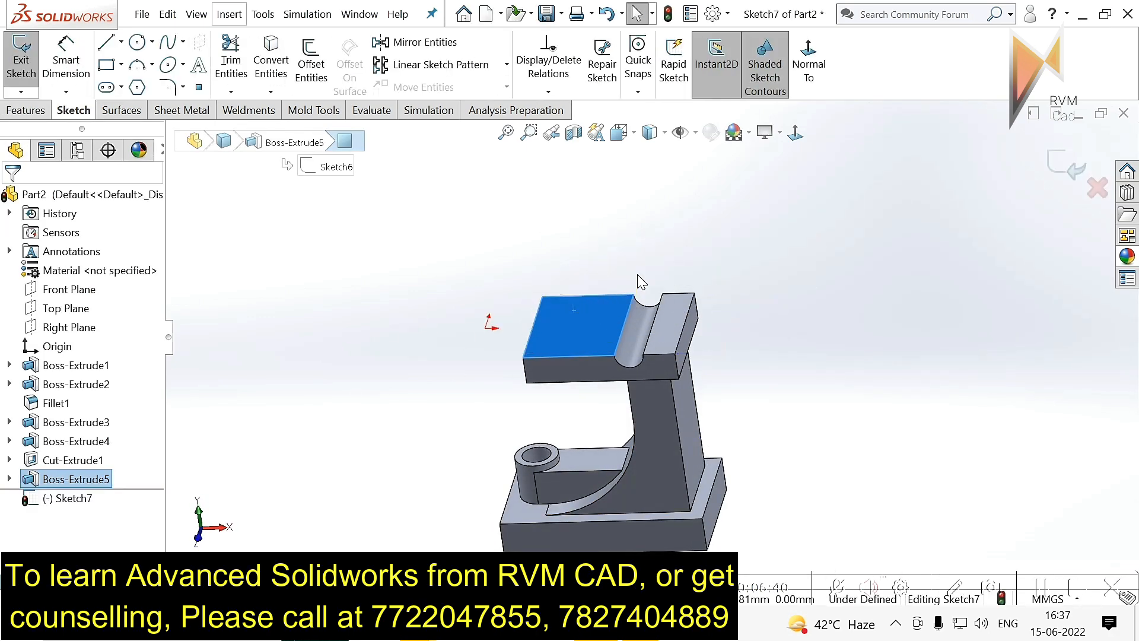
pyautogui.hotkey('ctrl', '8')
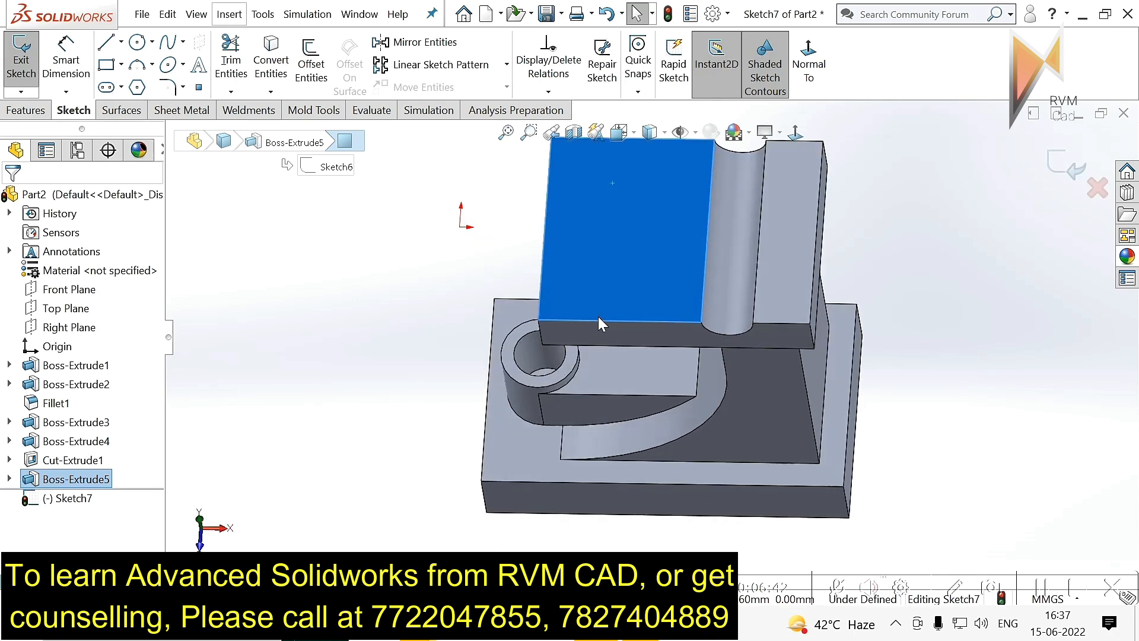
pyautogui.scroll(-2, 623, 290)
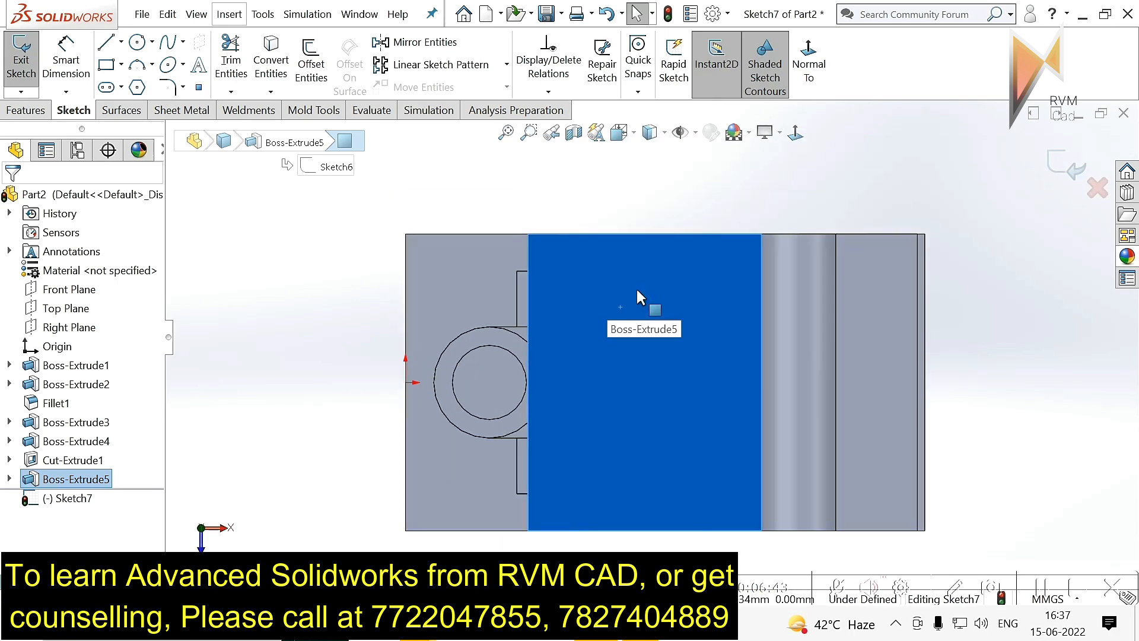
# Step: Sketch a horizontal line from the face's boss-side edge, continued by a tangent arc of about 16 mm radius ending on the plate's long edge
pyautogui.click(106, 42)
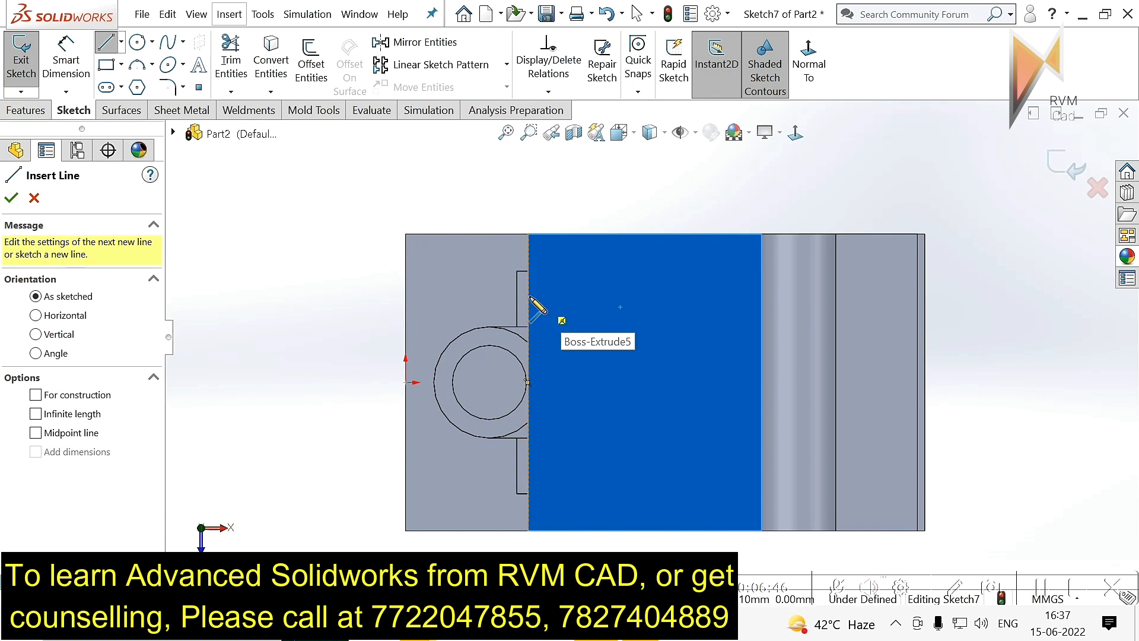
pyautogui.click(528, 297)
pyautogui.click(643, 296)
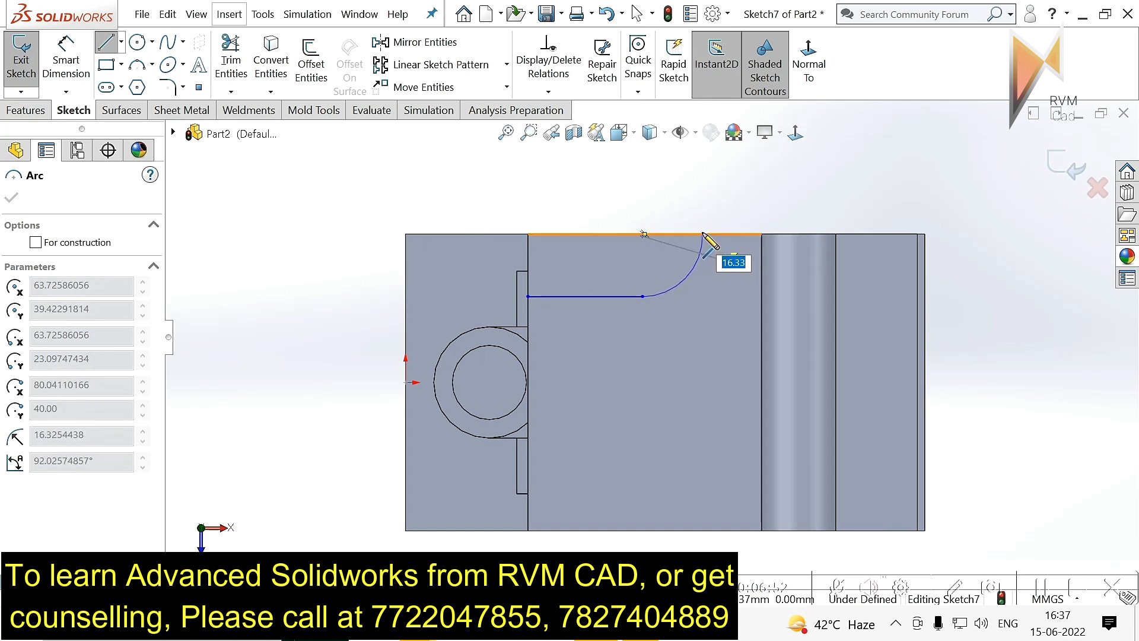
pyautogui.click(703, 234)
pyautogui.press('Escape')
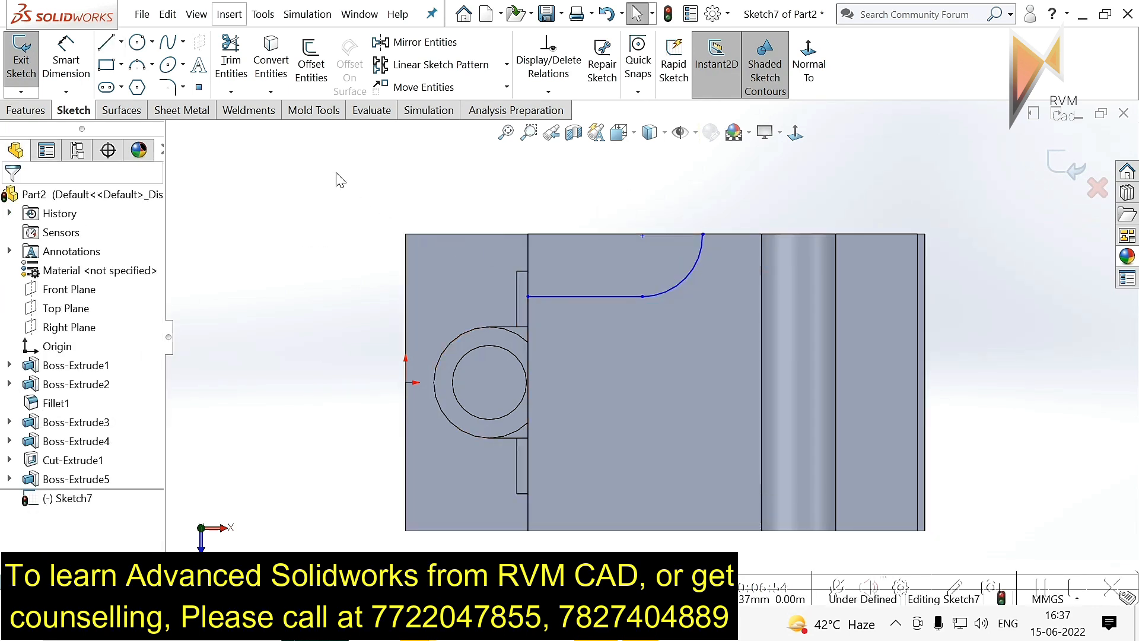
# Step: Dimension the arc's radius as 15 mm
pyautogui.click(67, 60)
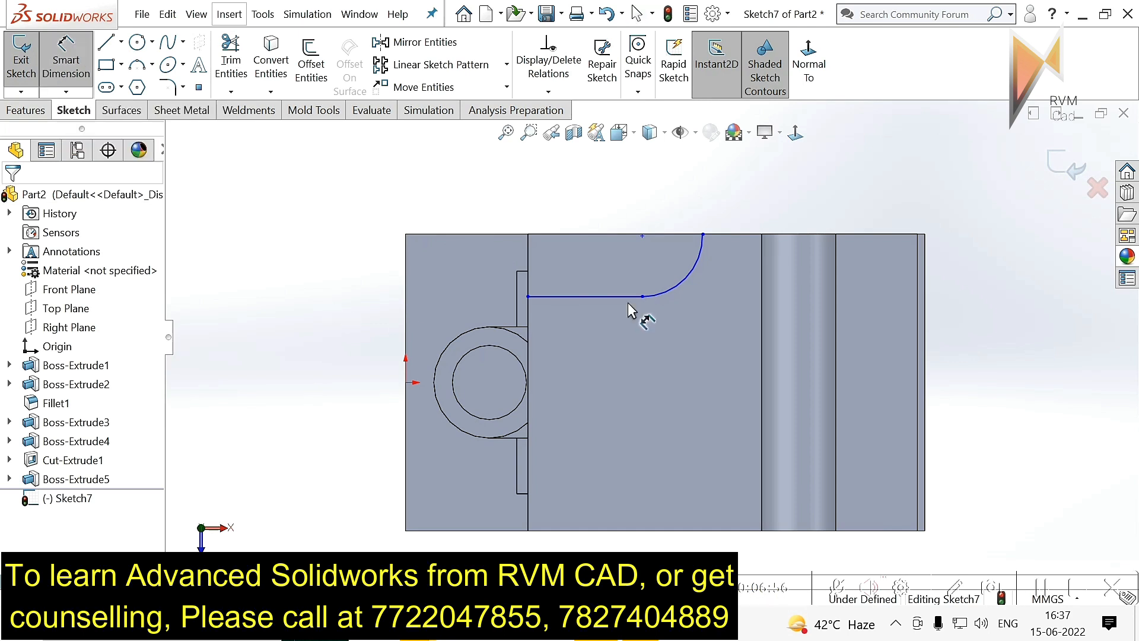
pyautogui.click(683, 282)
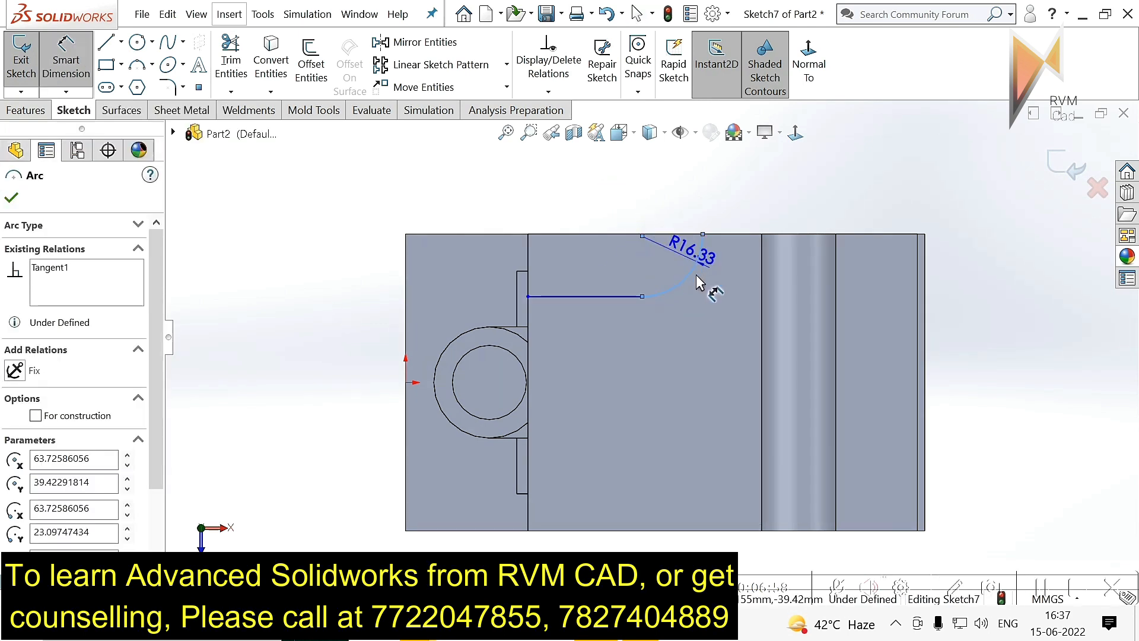
pyautogui.click(709, 327)
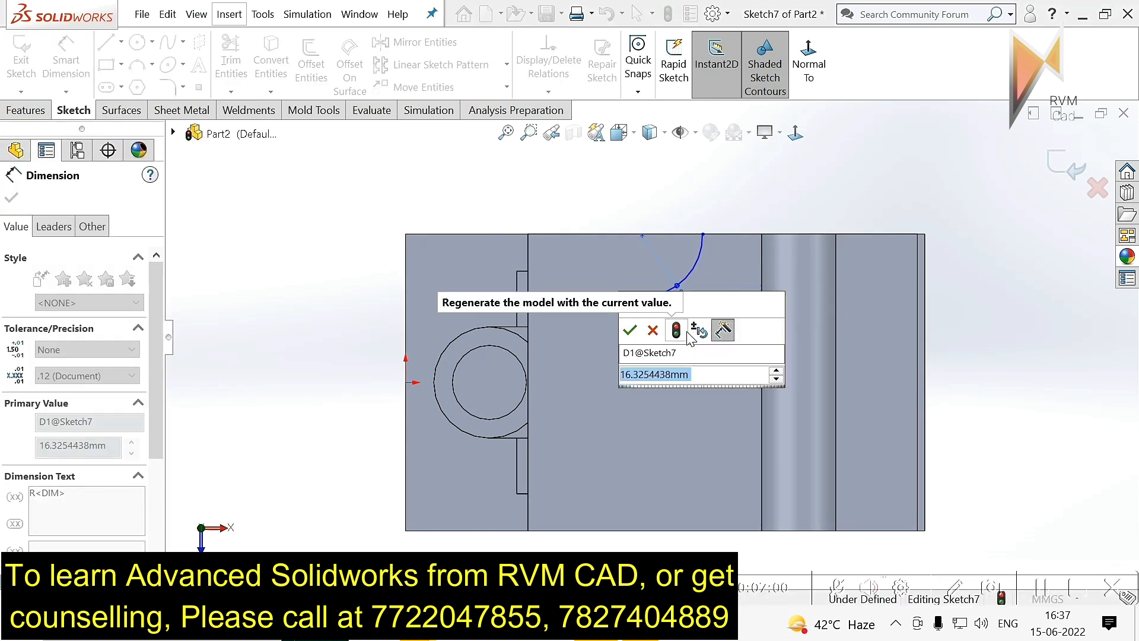
pyautogui.write('1')
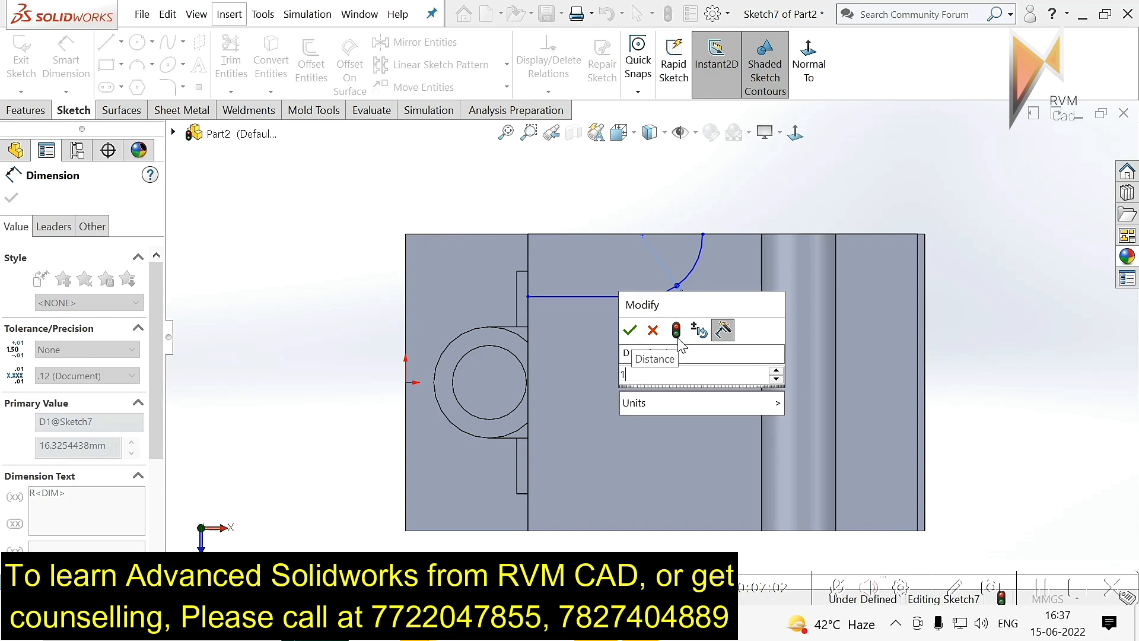
pyautogui.write('5')
pyautogui.press('Return')
pyautogui.press('Escape')
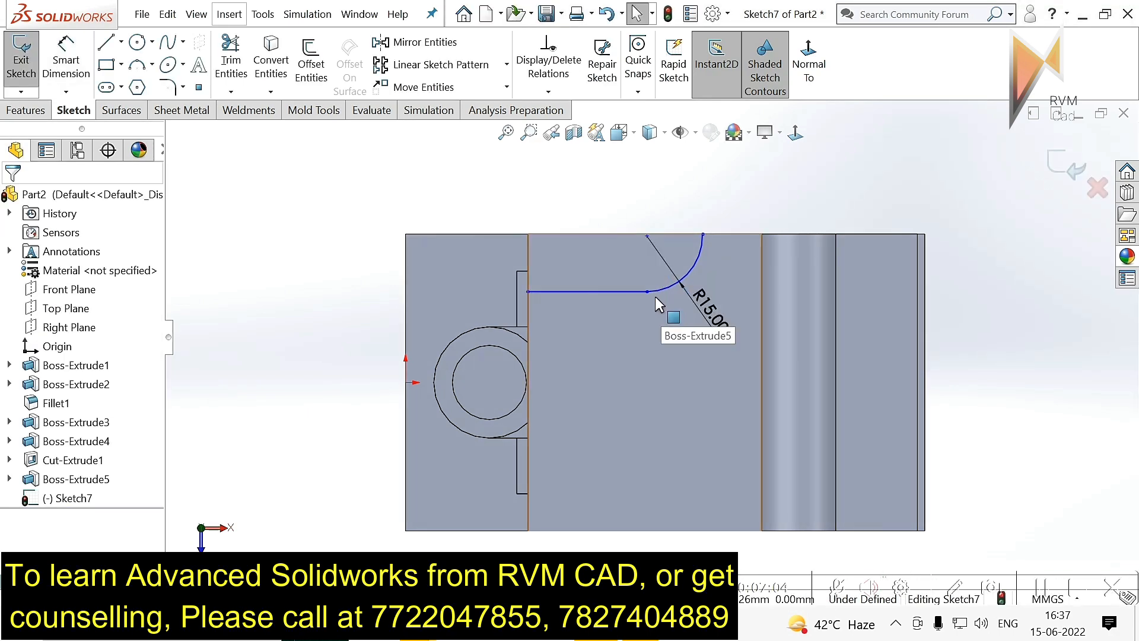
# Step: Dimension the distance between the sketched horizontal line and the plate's nearby long edge as 15 mm
pyautogui.click(656, 293)
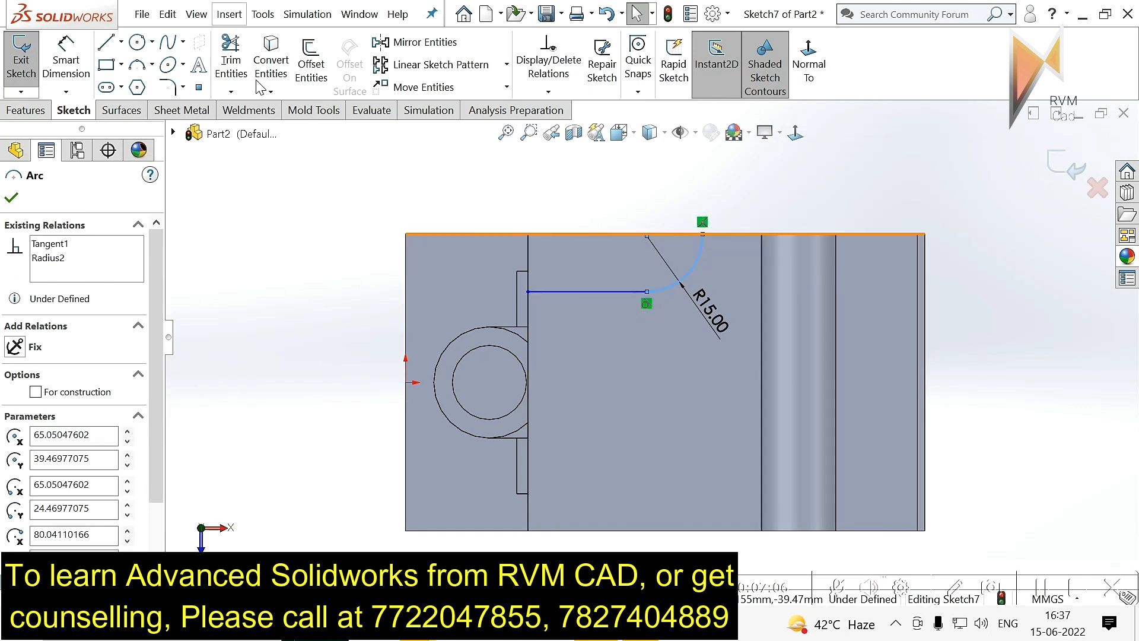
pyautogui.click(72, 66)
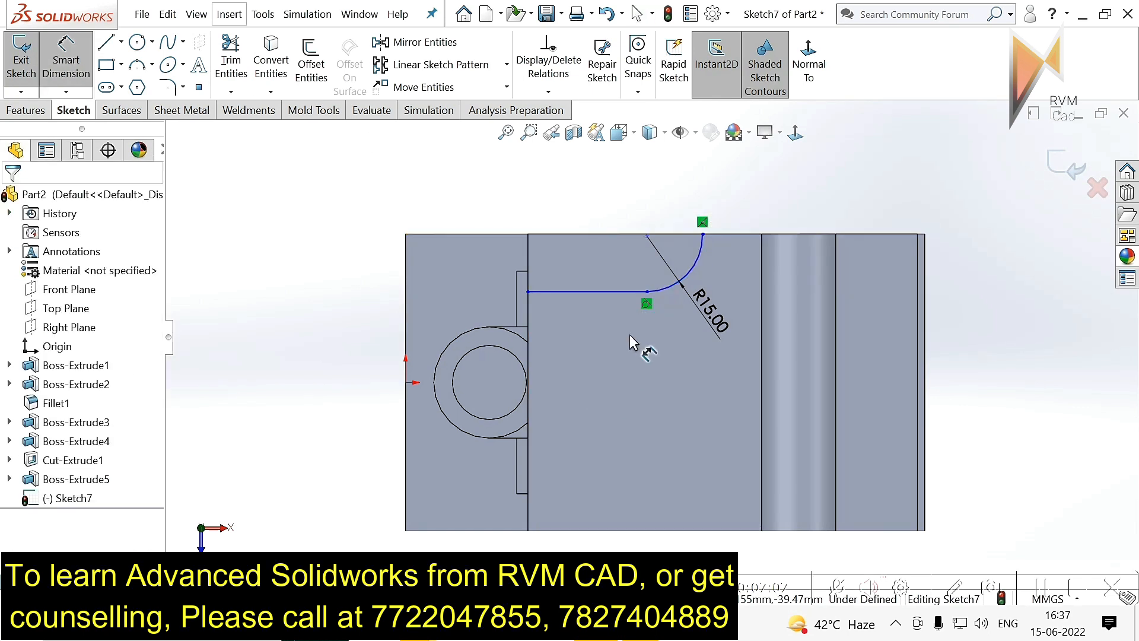
pyautogui.click(600, 290)
pyautogui.click(593, 233)
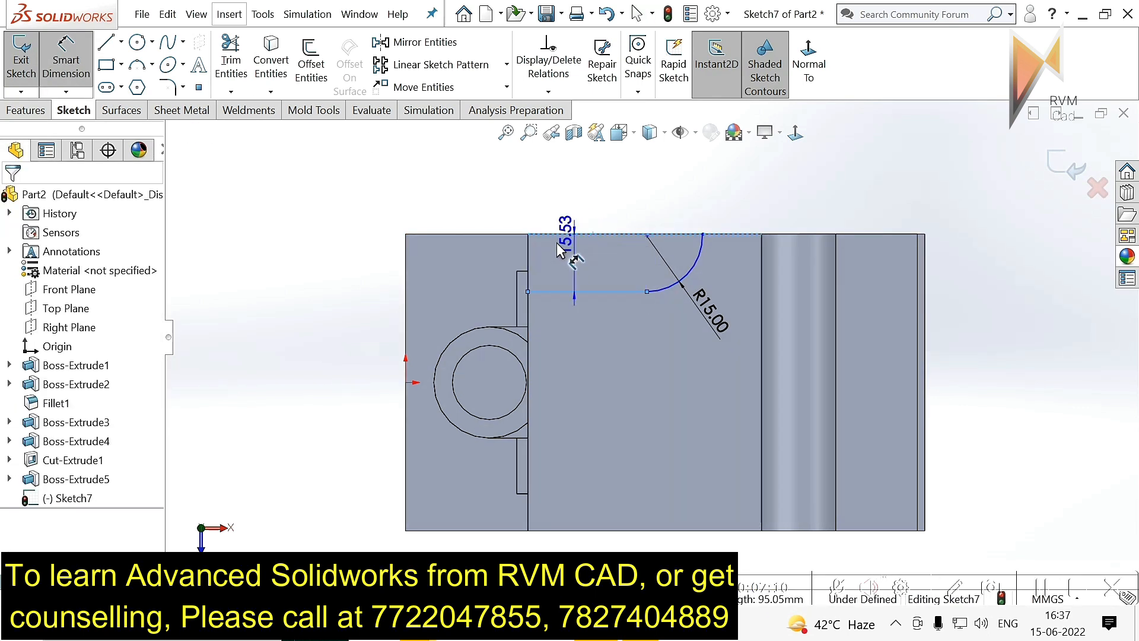
pyautogui.click(482, 286)
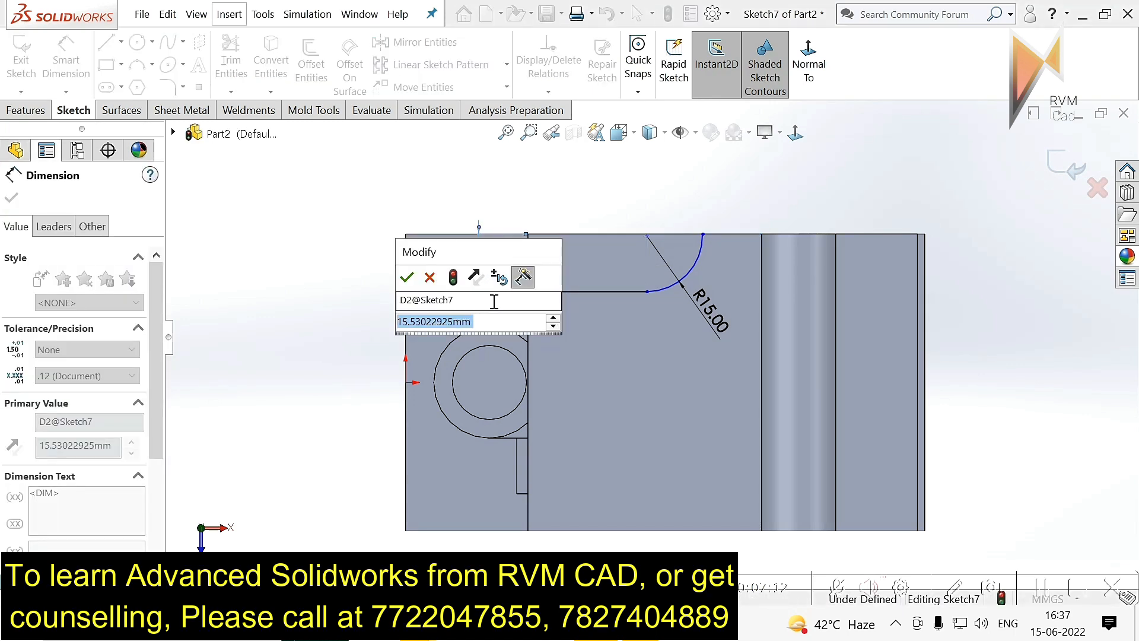
pyautogui.write('15')
pyautogui.press('Return')
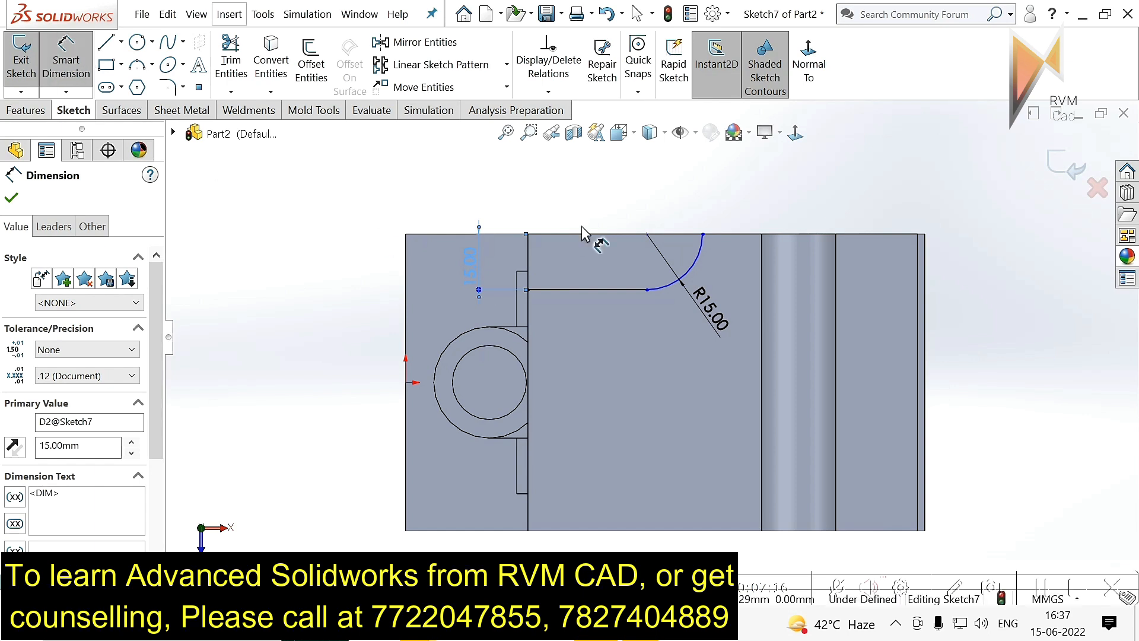
# Step: Dimension the horizontal distance from the plate's boss-side edge to the arc's endpoint as 40 mm
pyautogui.click(529, 266)
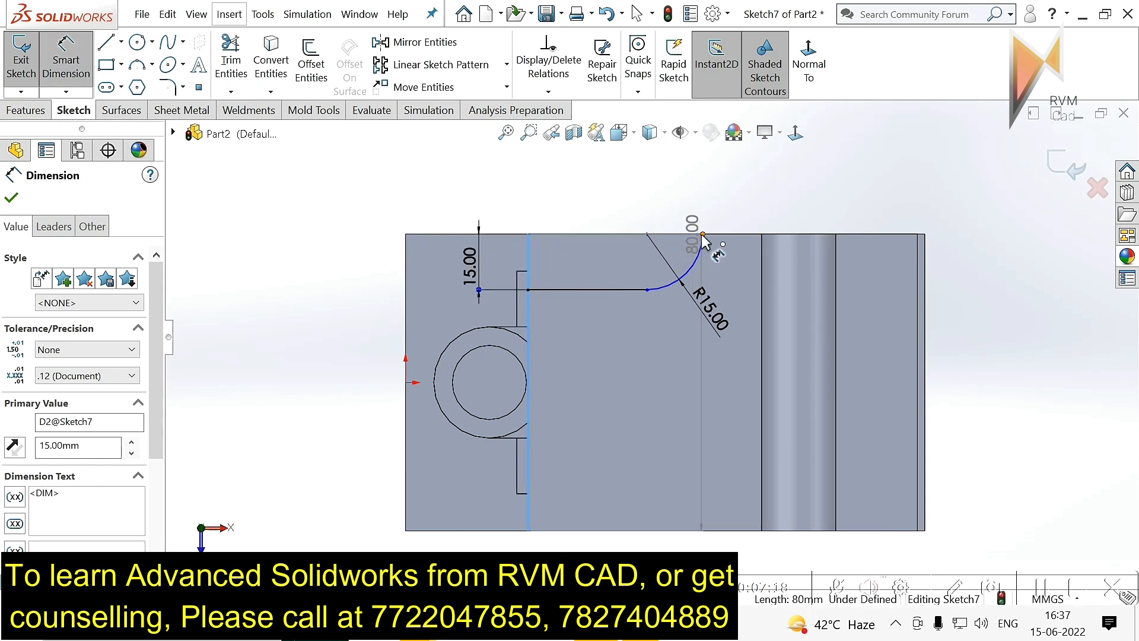
pyautogui.click(703, 234)
pyautogui.click(609, 210)
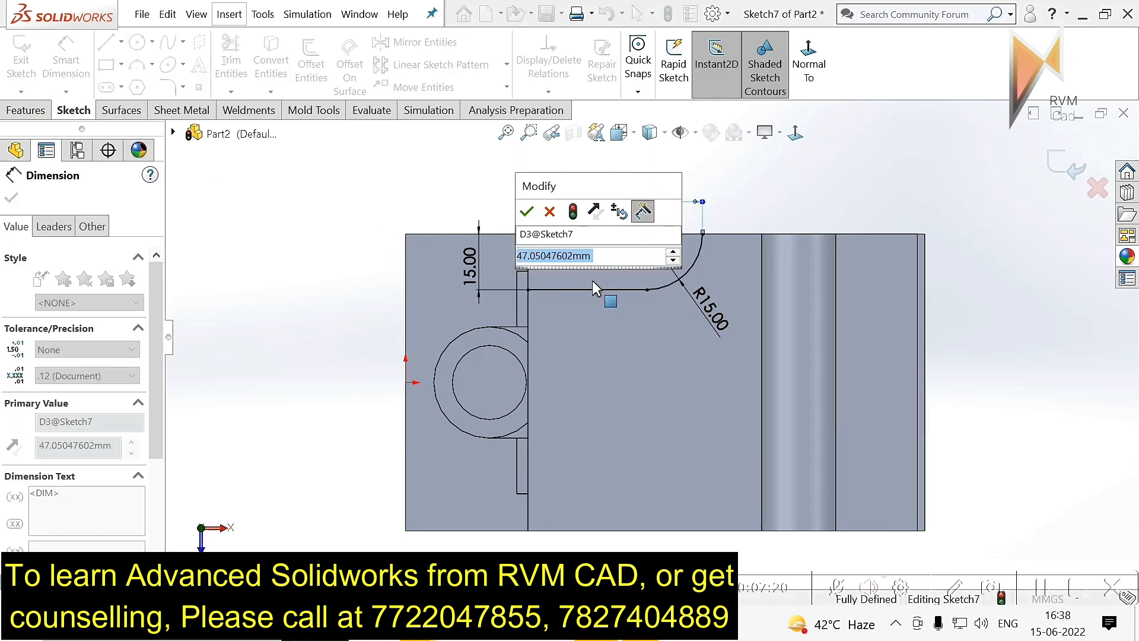
pyautogui.write('4')
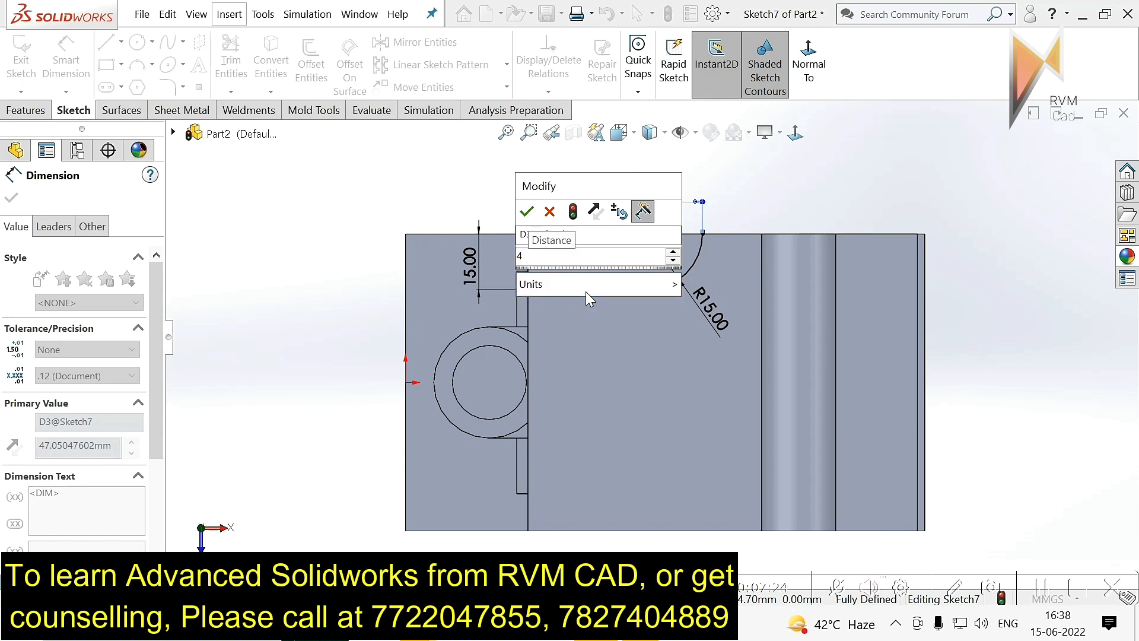
pyautogui.write('0')
pyautogui.press('Return')
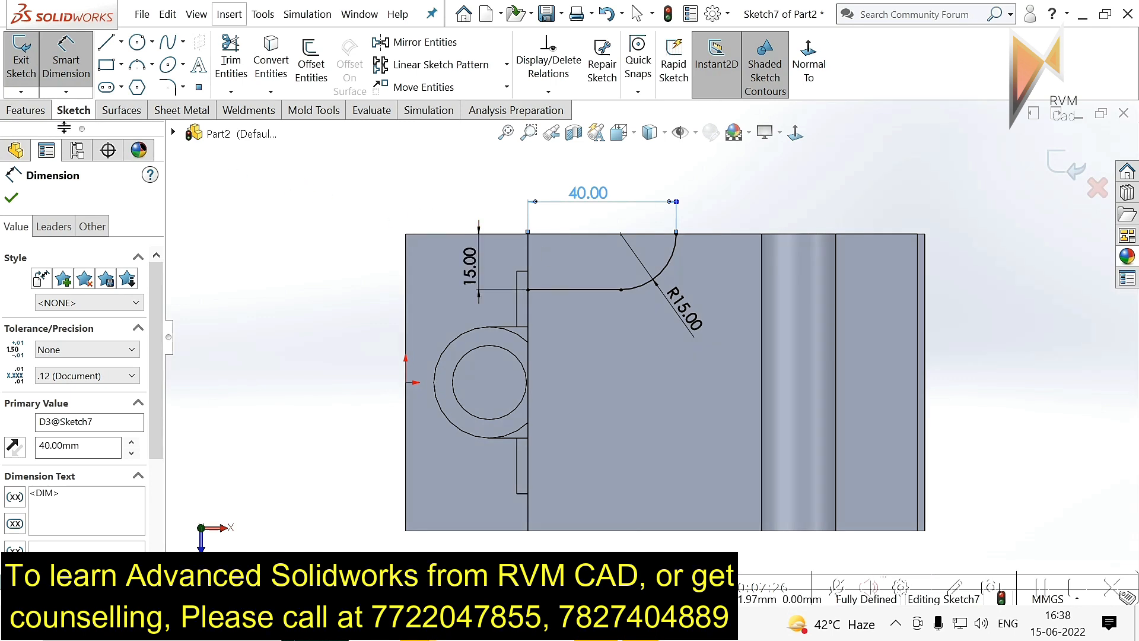
# Step: Close the corner profile with two lines along the plate's edges, from the arc's end through the corner to the horizontal line's start
pyautogui.click(106, 42)
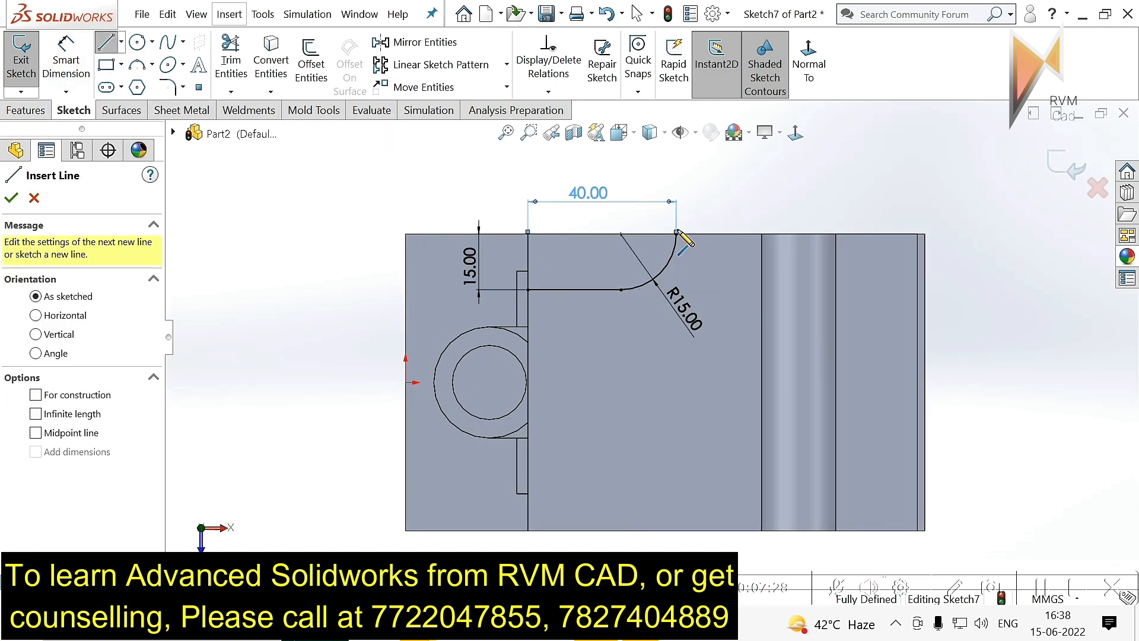
pyautogui.click(676, 234)
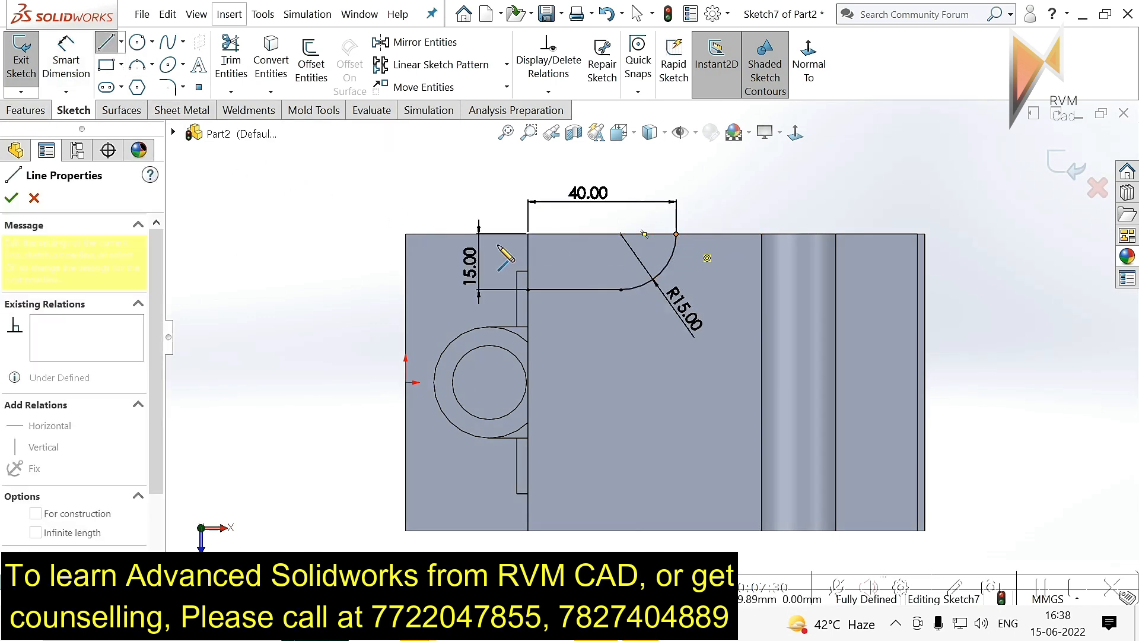
pyautogui.click(528, 235)
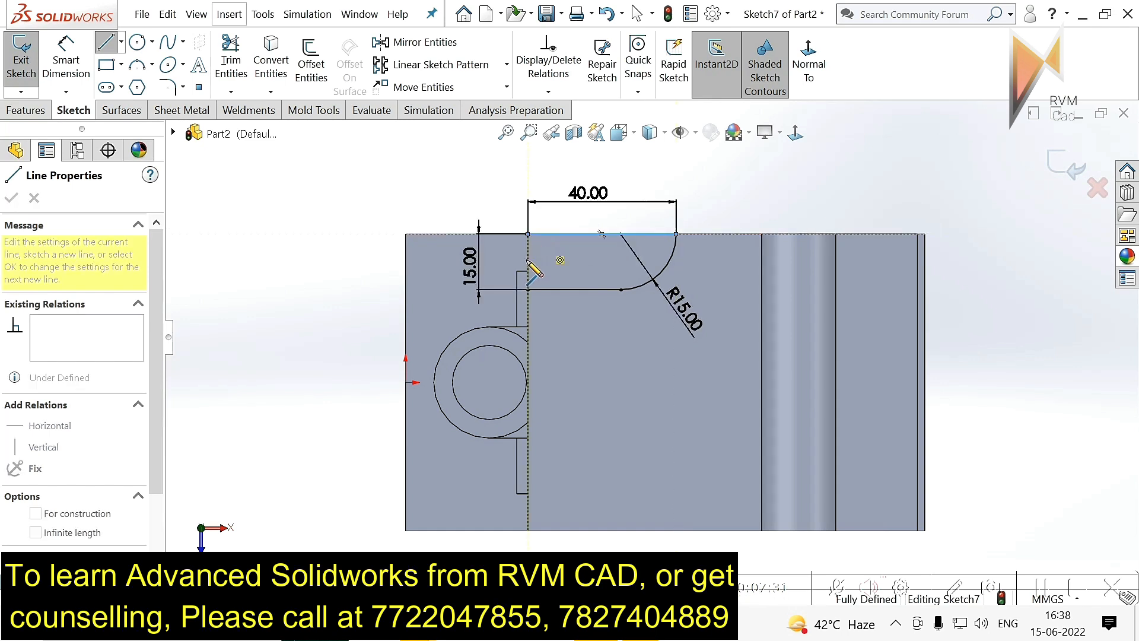
pyautogui.click(529, 290)
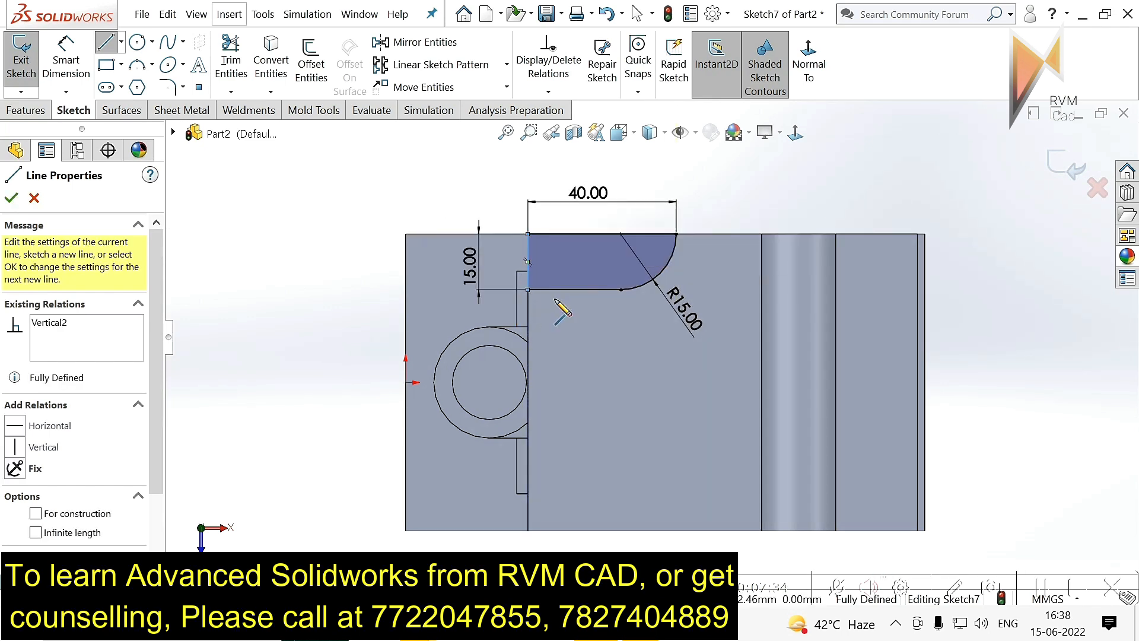
pyautogui.scroll(2, 651, 337)
pyautogui.press('Escape')
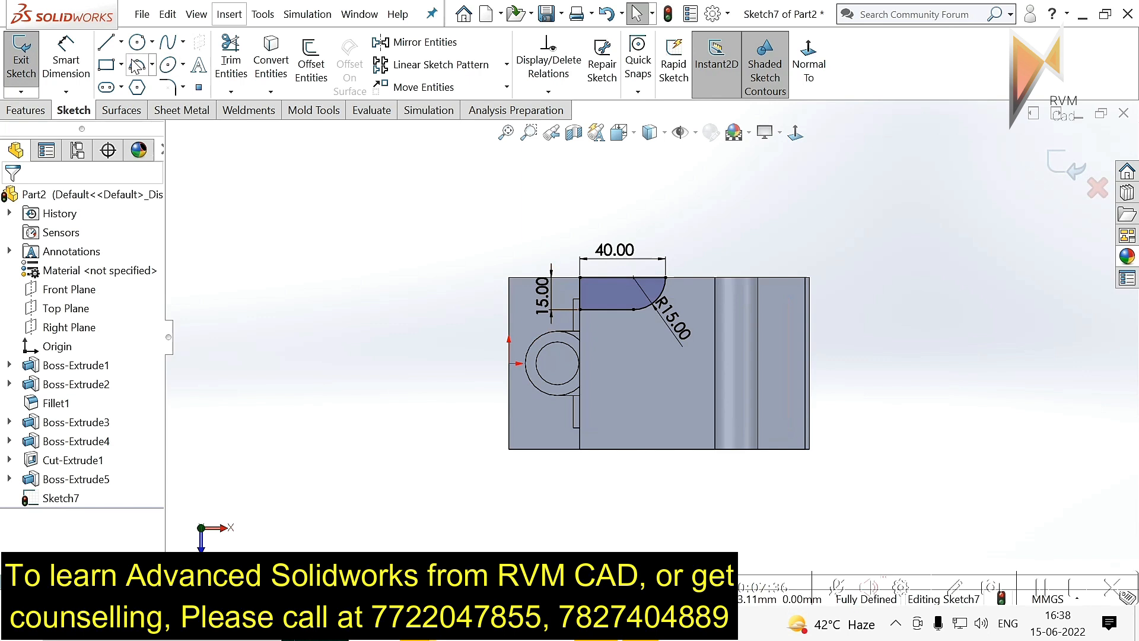
# Step: Draw a horizontal centerline from the origin along the part's middle to the near edge of the semicircular notch
pyautogui.click(121, 42)
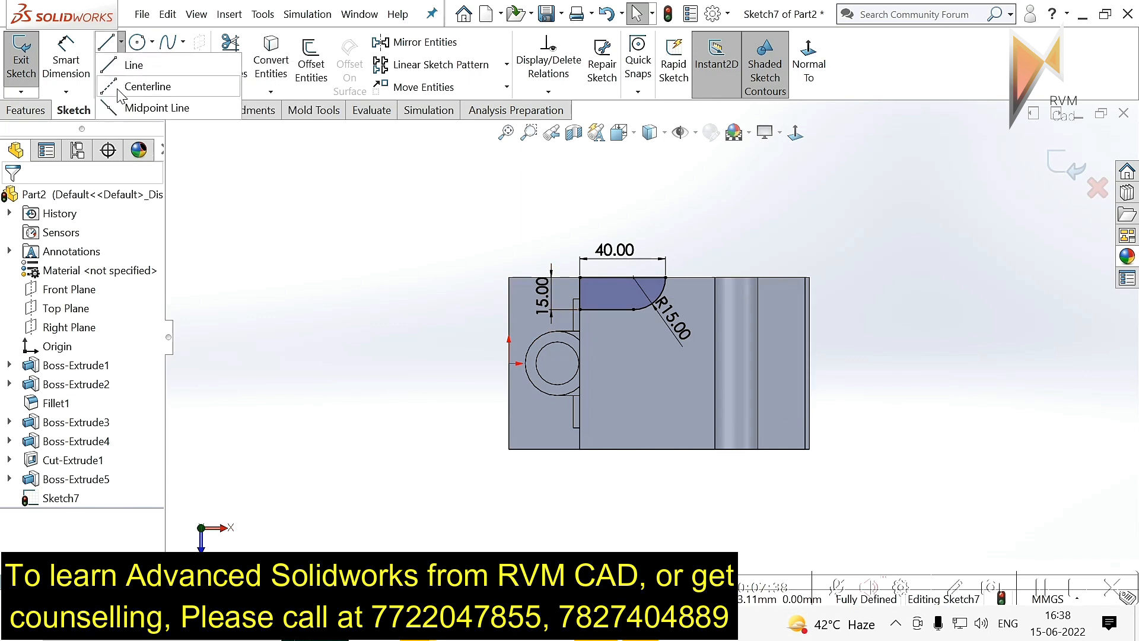
pyautogui.click(135, 86)
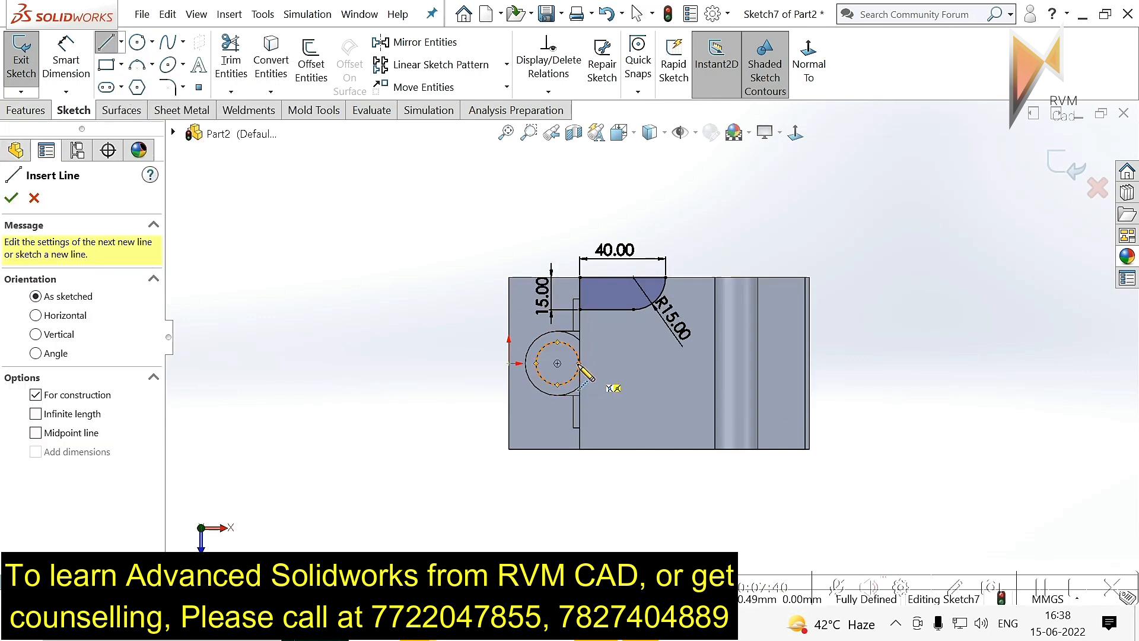
pyautogui.click(509, 363)
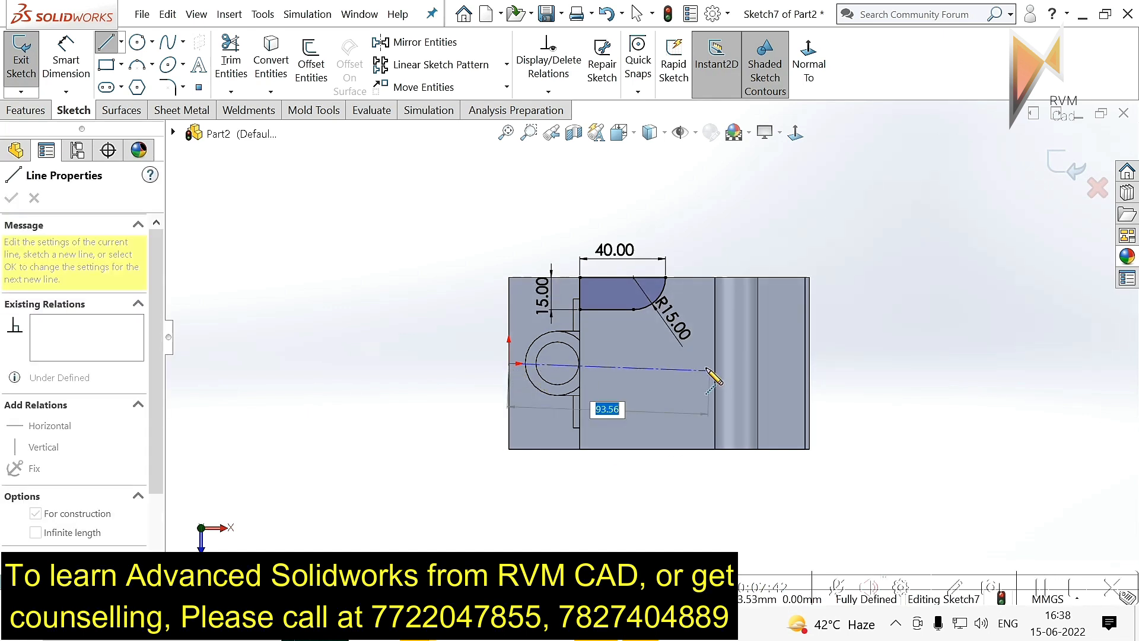
pyautogui.click(715, 363)
pyautogui.press('Escape')
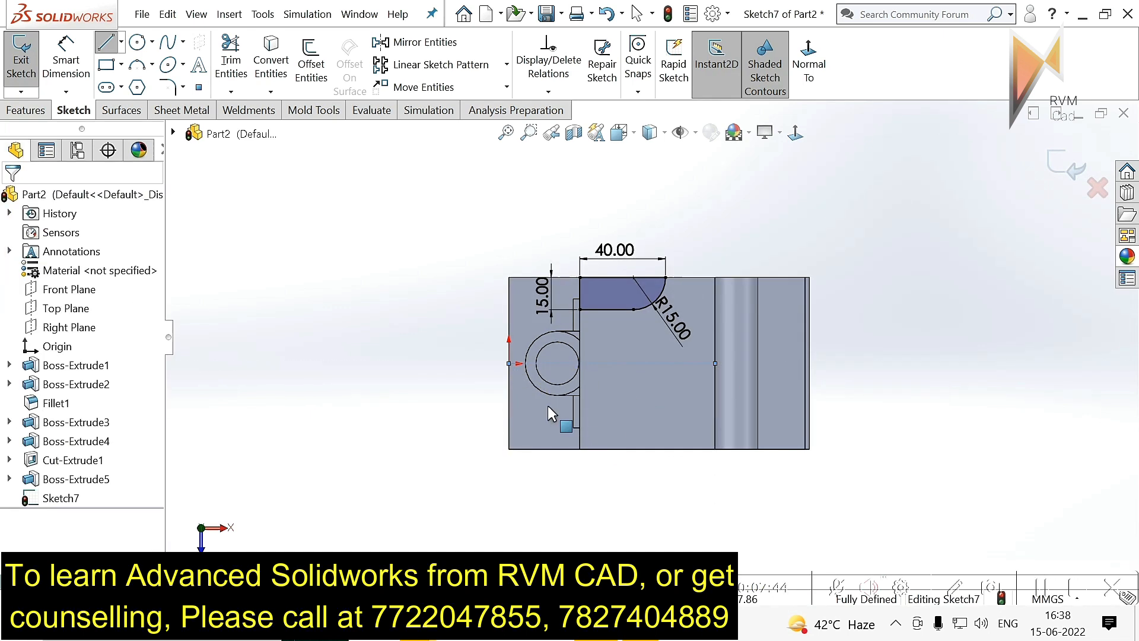
# Step: Mirror the three lines and arc of the corner profile about the horizontal centerline, and finish the sketch
pyautogui.click(390, 45)
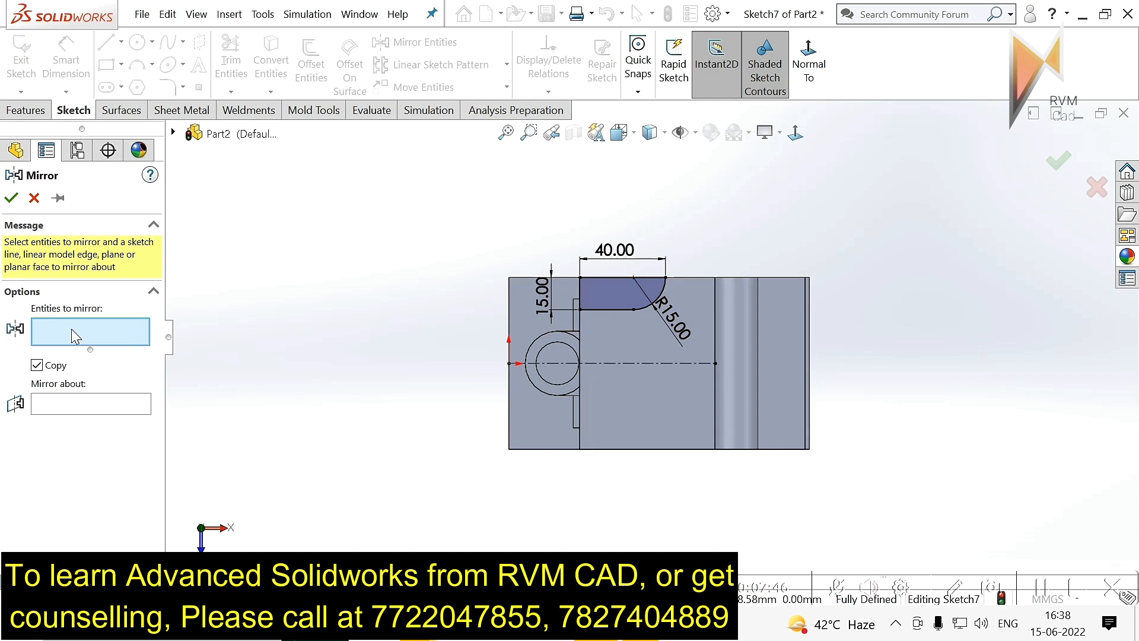
pyautogui.moveTo(696, 336); pyautogui.dragTo(490, 230)
pyautogui.click(72, 452)
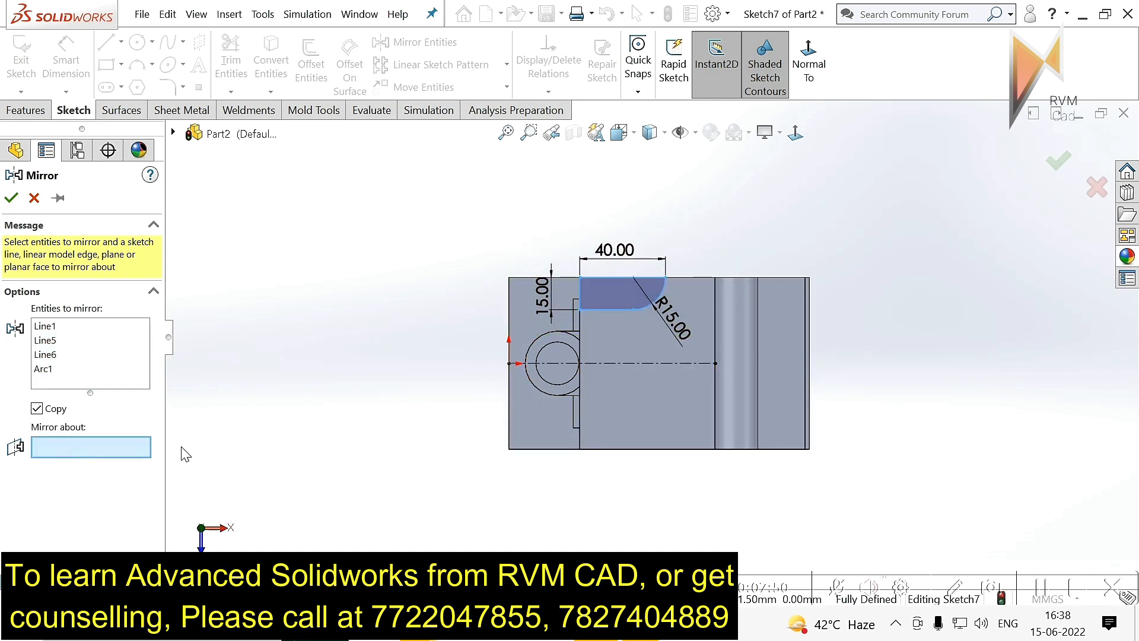
pyautogui.click(621, 364)
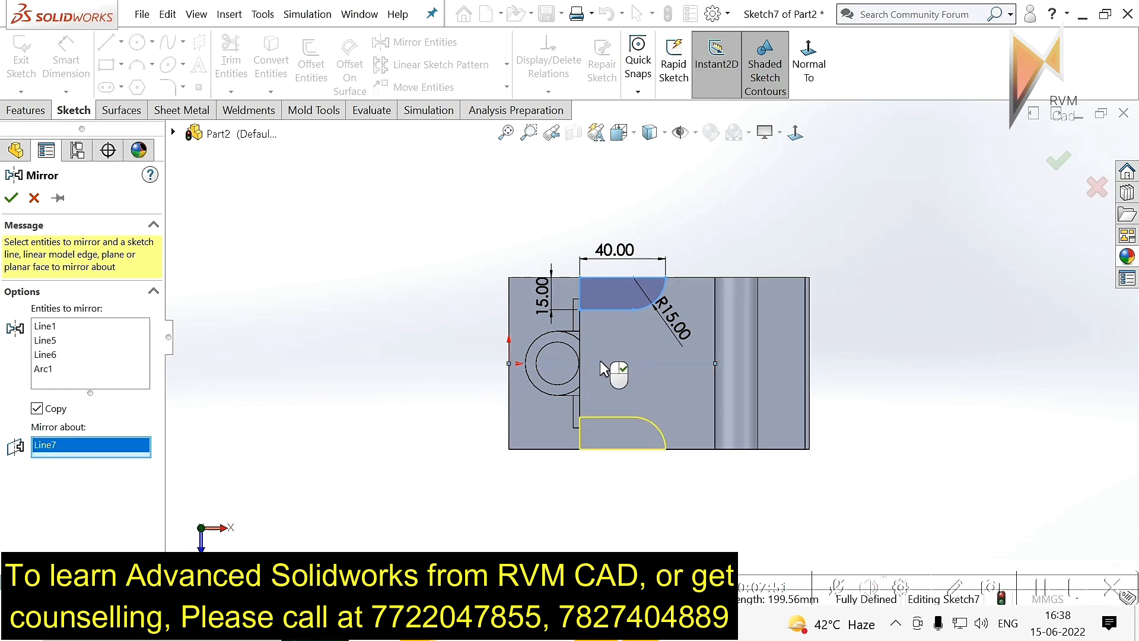
pyautogui.click(12, 198)
pyautogui.moveTo(635, 380); pyautogui.dragTo(941, 214, button='middle')
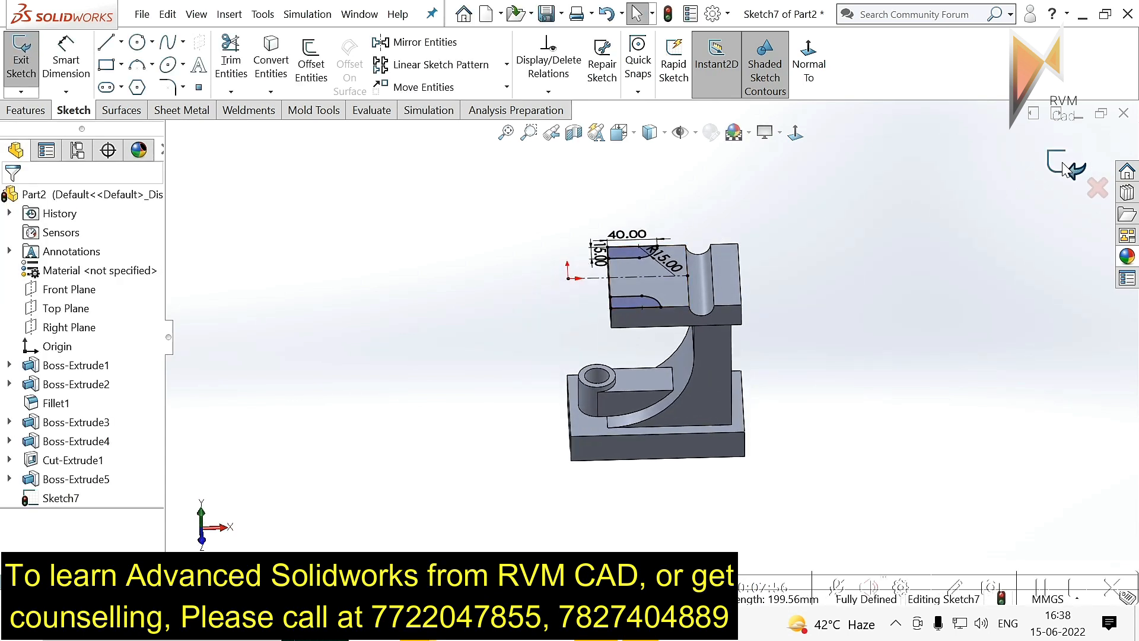
pyautogui.click(1065, 167)
# Step: Cut-extrude both corner profiles through the top plate, using Up To Surface with the plate's underside as the end face
pyautogui.click(252, 65)
pyautogui.click(89, 291)
pyautogui.click(59, 316)
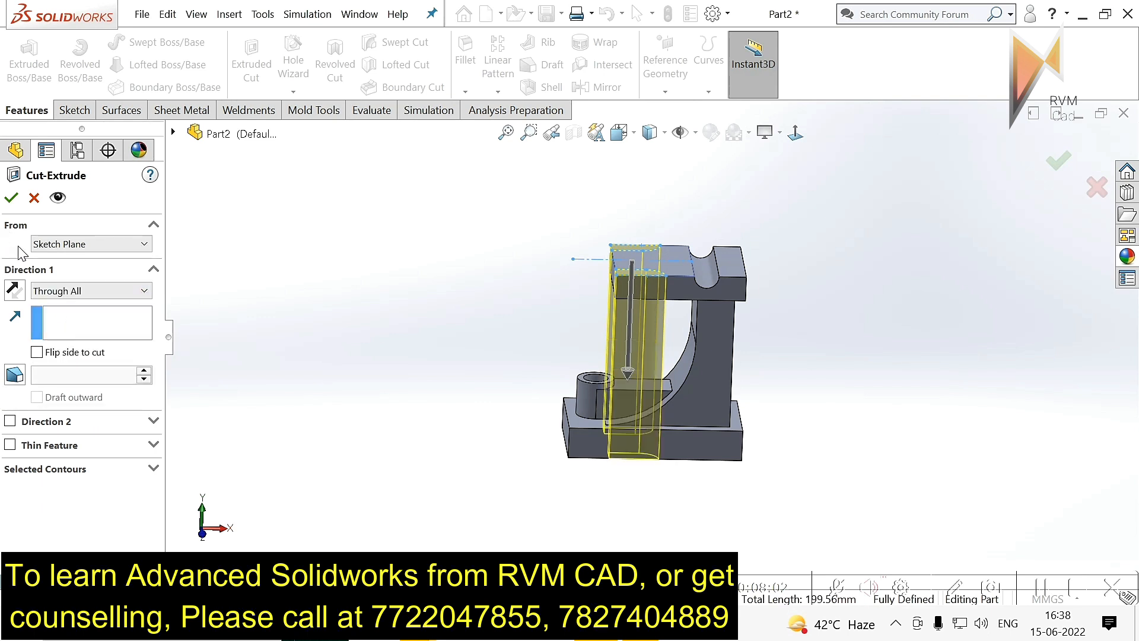
pyautogui.moveTo(492, 376); pyautogui.dragTo(498, 390, button='middle')
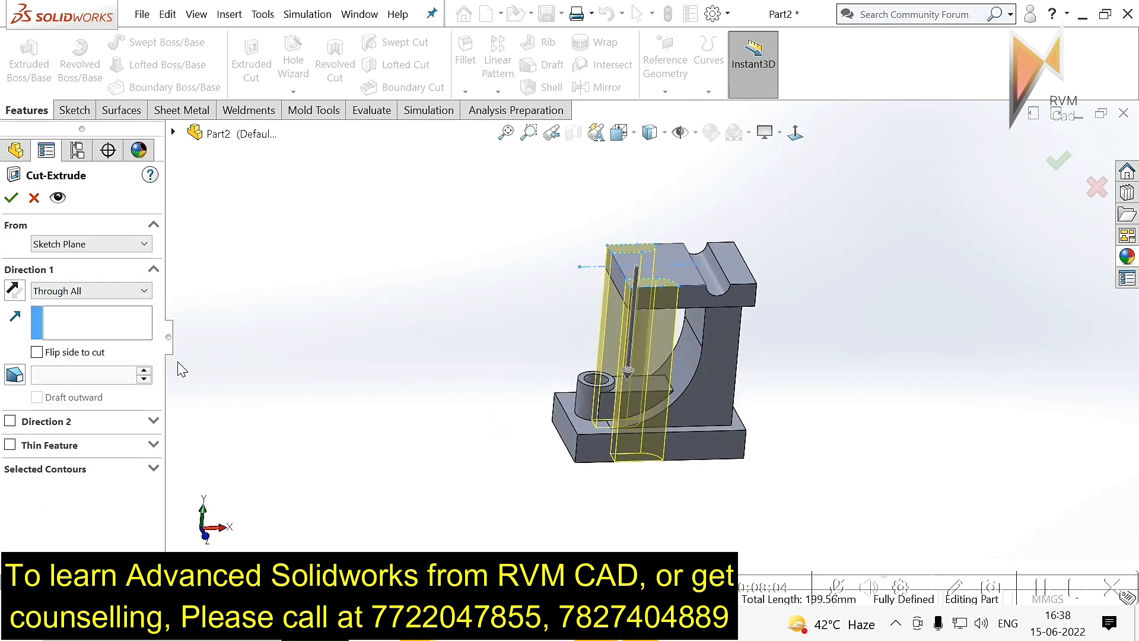
pyautogui.click(98, 292)
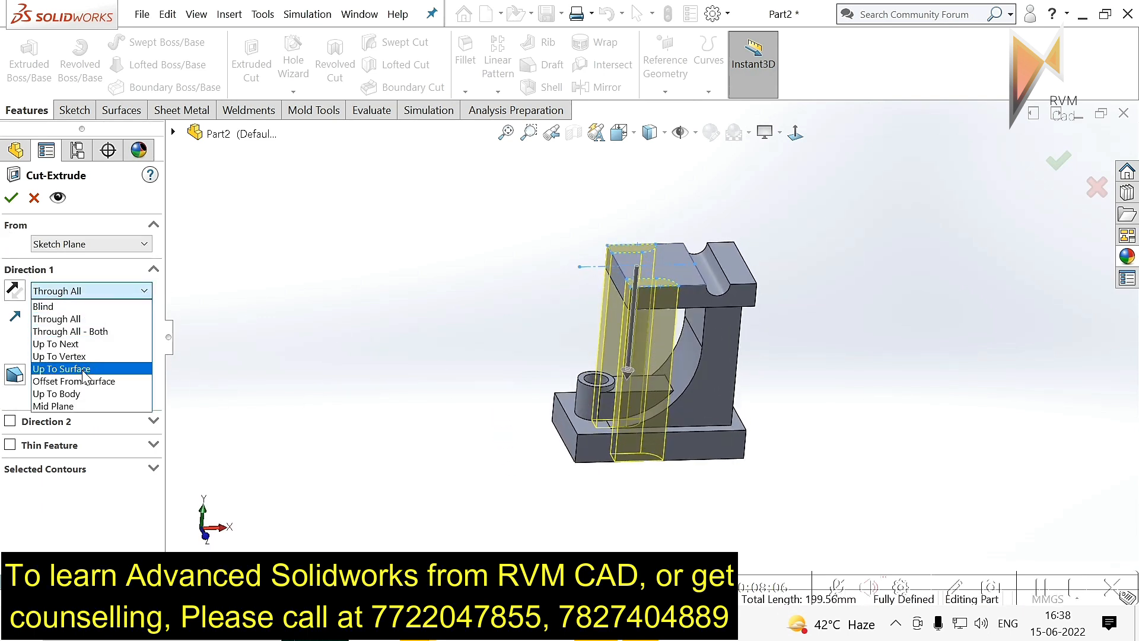
pyautogui.click(83, 370)
pyautogui.moveTo(575, 340); pyautogui.dragTo(380, 325, button='middle')
pyautogui.scroll(-3, 663, 261)
pyautogui.click(618, 301)
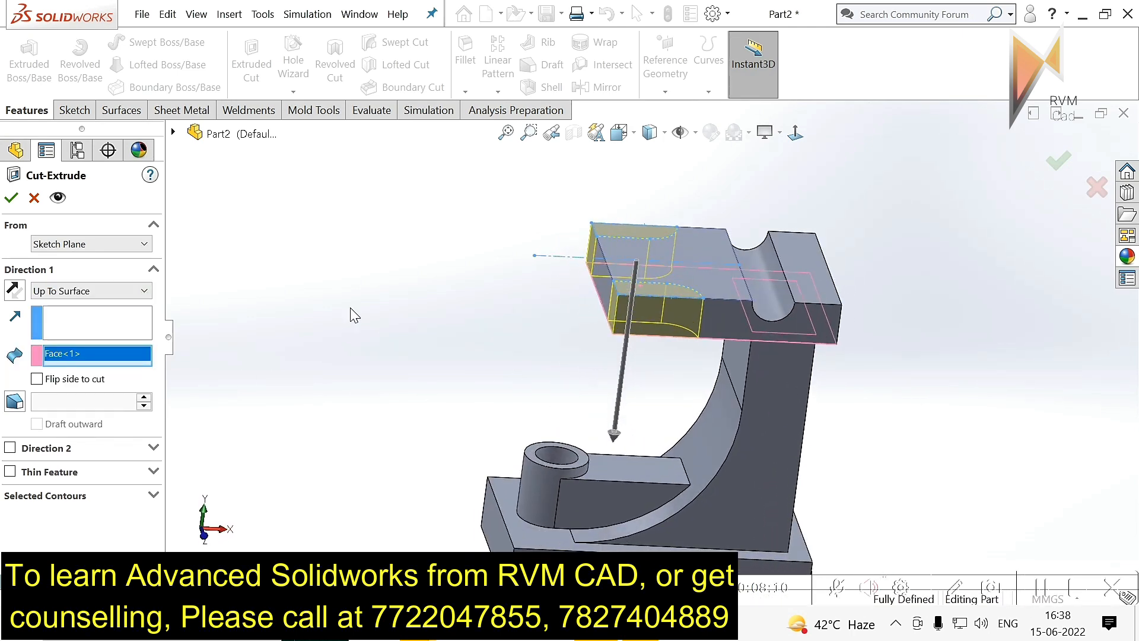
pyautogui.click(10, 200)
pyautogui.moveTo(587, 380); pyautogui.dragTo(670, 326, button='middle')
pyautogui.scroll(4, 656, 340)
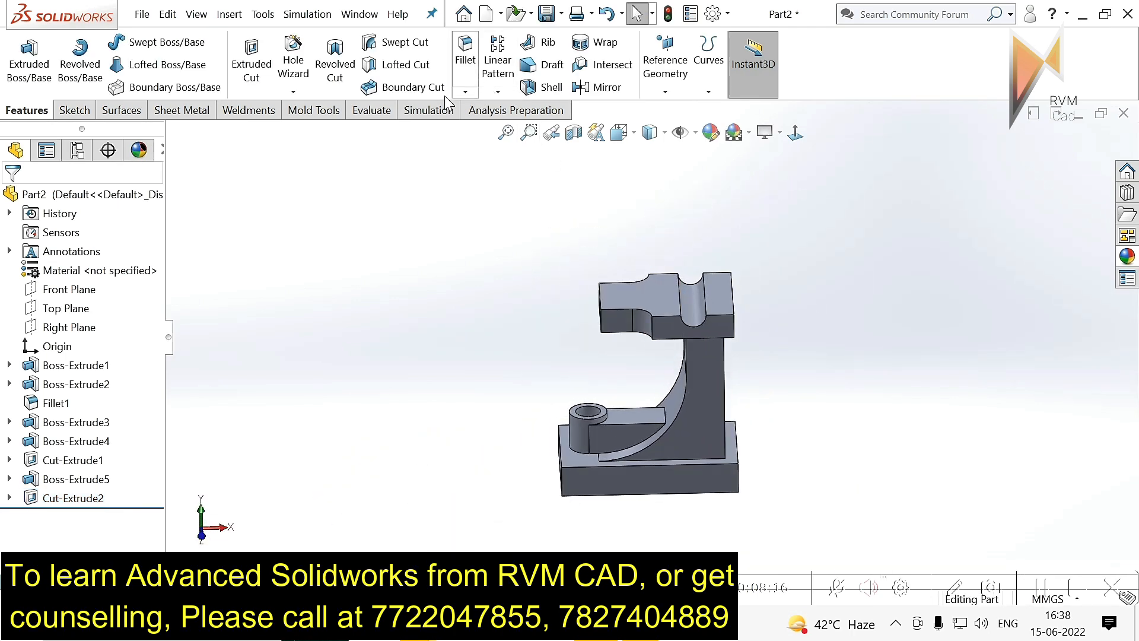
# Step: Set up an angle-distance chamfer of 15 mm and 15 degrees on the top plate's upper end edge beyond the semicircular notch
pyautogui.click(465, 92)
pyautogui.click(500, 132)
pyautogui.scroll(-3, 696, 301)
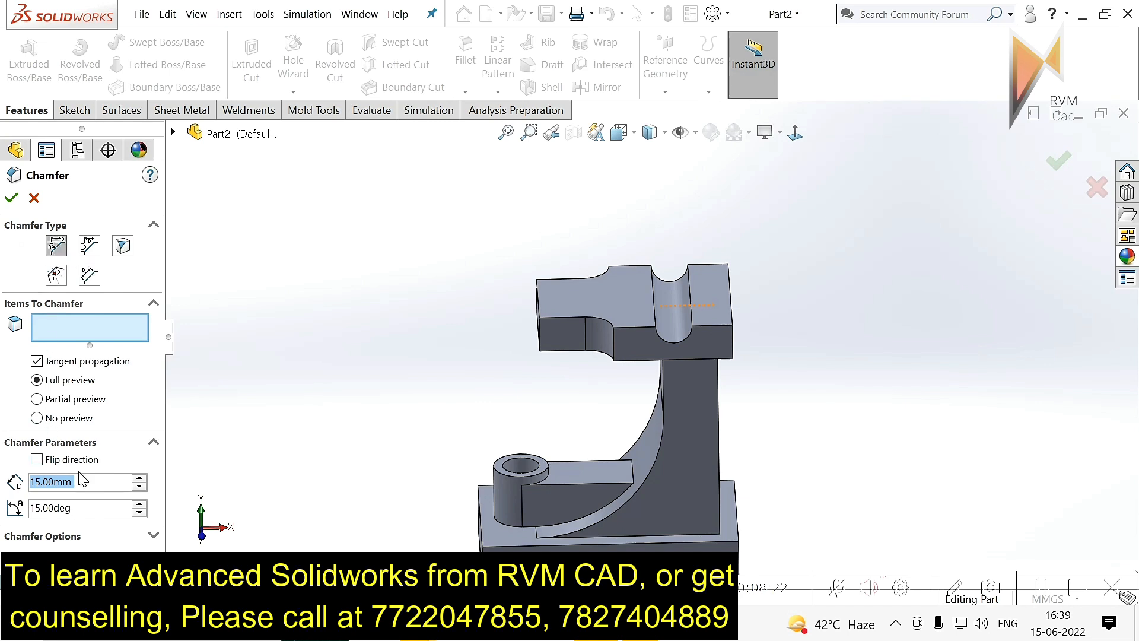
pyautogui.write('15')
pyautogui.press('Return')
pyautogui.press('Tab')
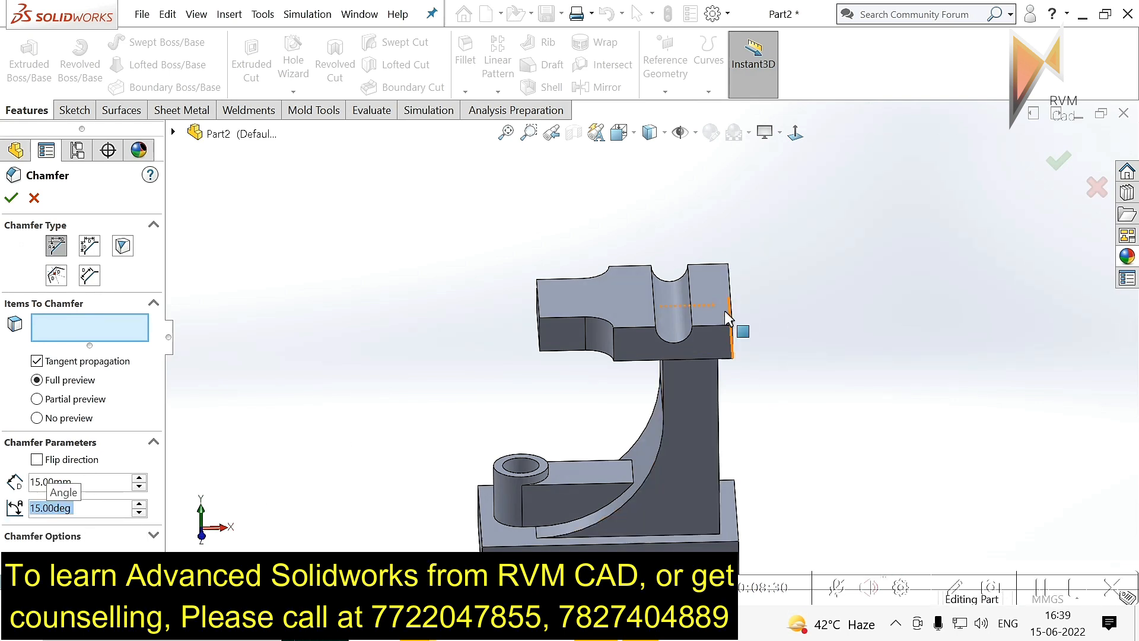
pyautogui.moveTo(730, 293)
pyautogui.mouseDown(button='middle')
pyautogui.moveTo(707, 311)
pyautogui.moveTo(723, 272)
pyautogui.mouseUp(button='middle')
pyautogui.click(706, 309)
pyautogui.scroll(-3, 722, 272)
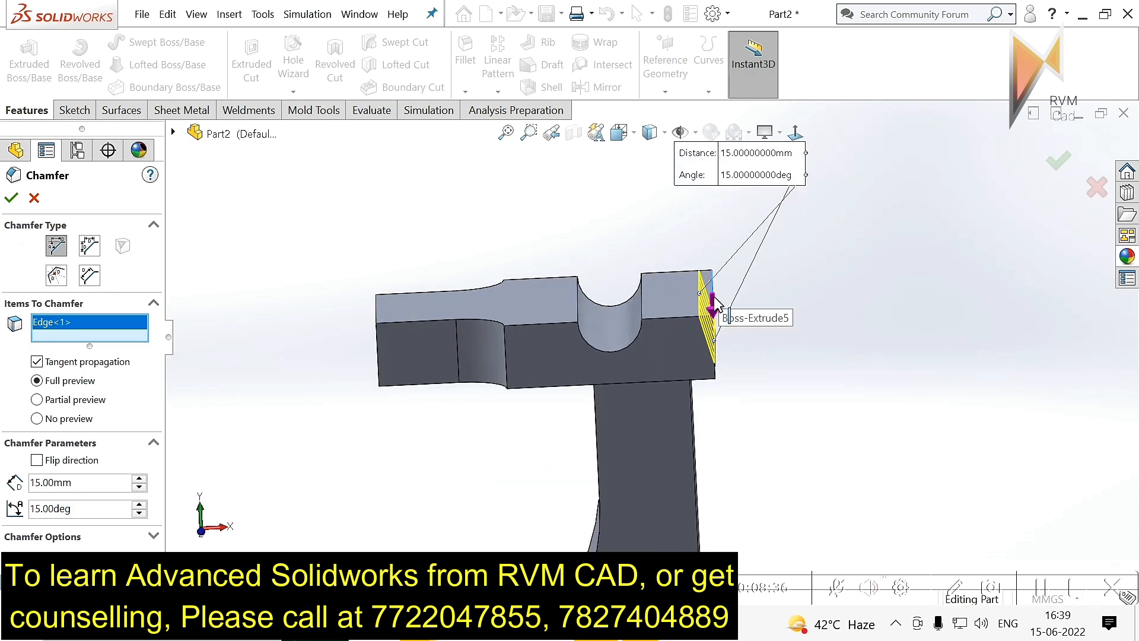
# Step: Flip the chamfer direction so the 15 mm distance runs along the plate's top face, and apply the chamfer
pyautogui.moveTo(622, 343); pyautogui.dragTo(617, 362, button='middle')
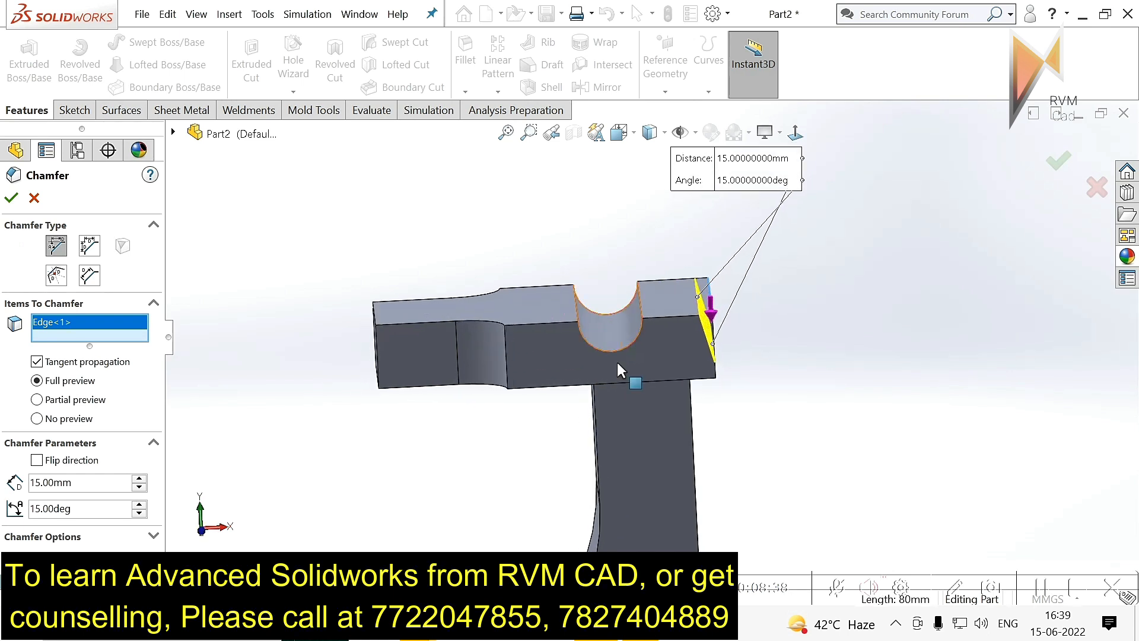
pyautogui.click(41, 462)
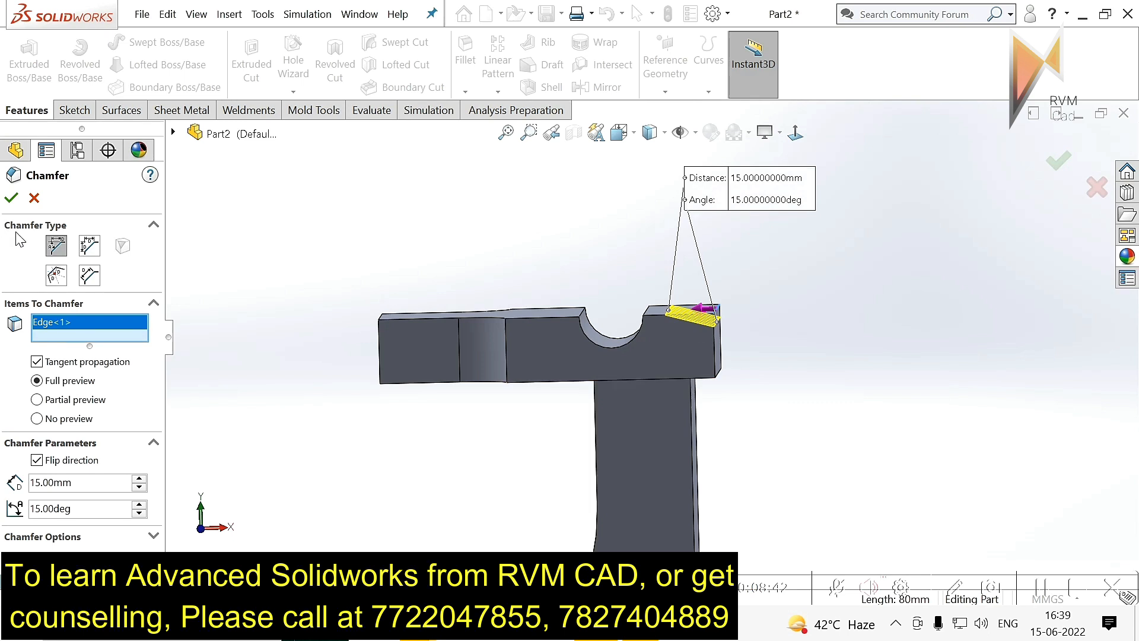
pyautogui.click(12, 204)
pyautogui.moveTo(547, 304); pyautogui.dragTo(652, 396, button='middle')
pyautogui.scroll(6, 565, 353)
pyautogui.scroll(-3, 634, 429)
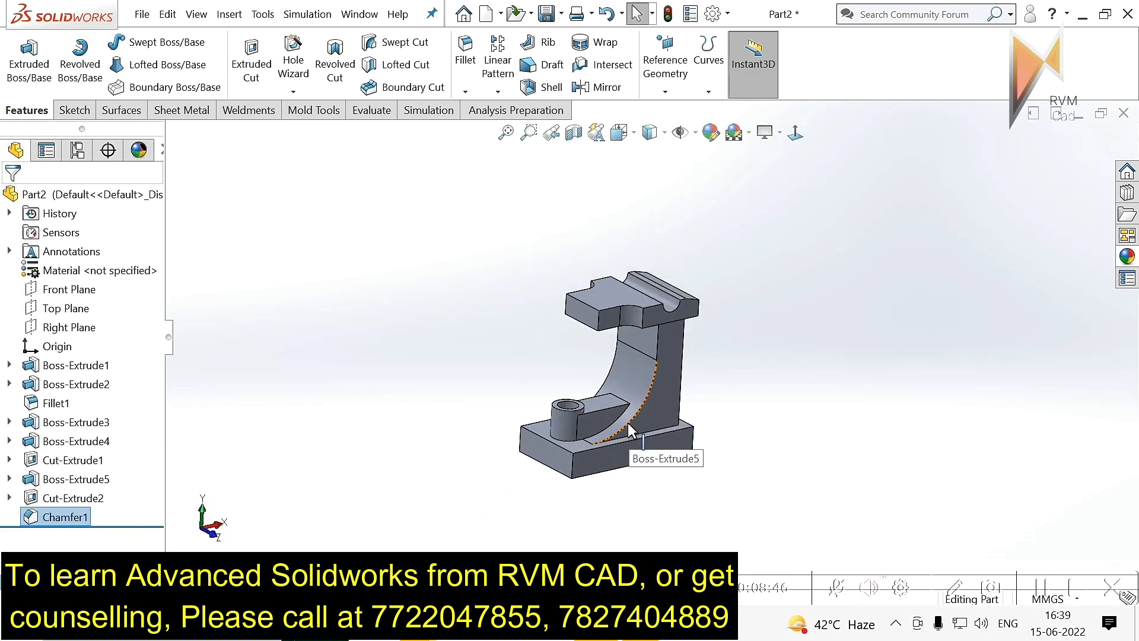
pyautogui.scroll(-3, 583, 443)
pyautogui.scroll(3, 593, 412)
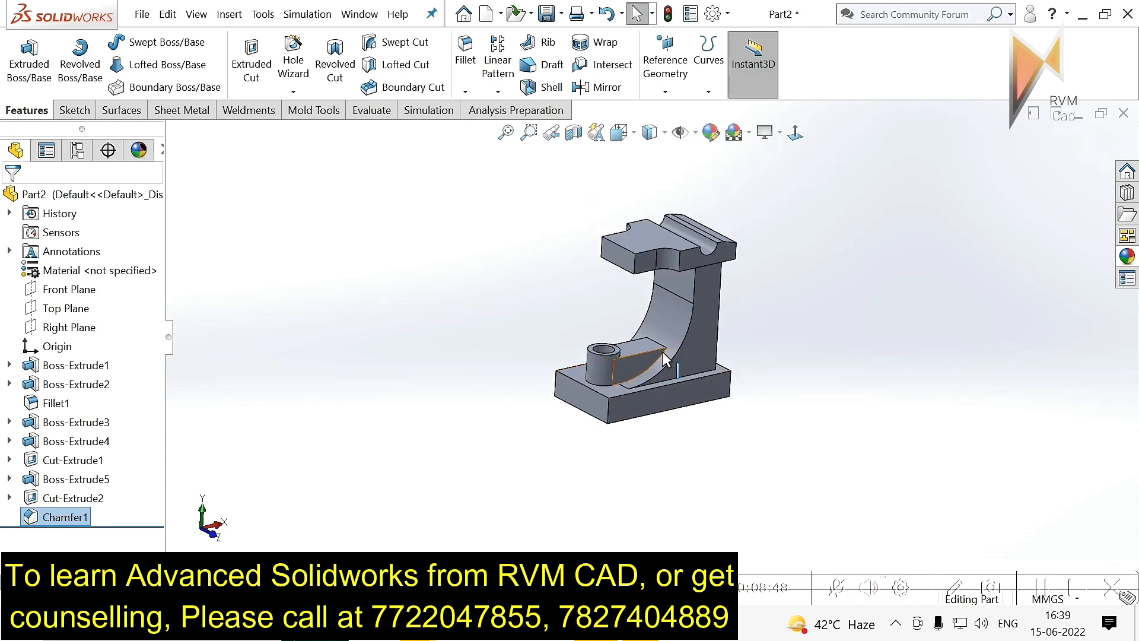
# Step: Apply an orange color appearance to the whole part
pyautogui.rightClick(704, 352)
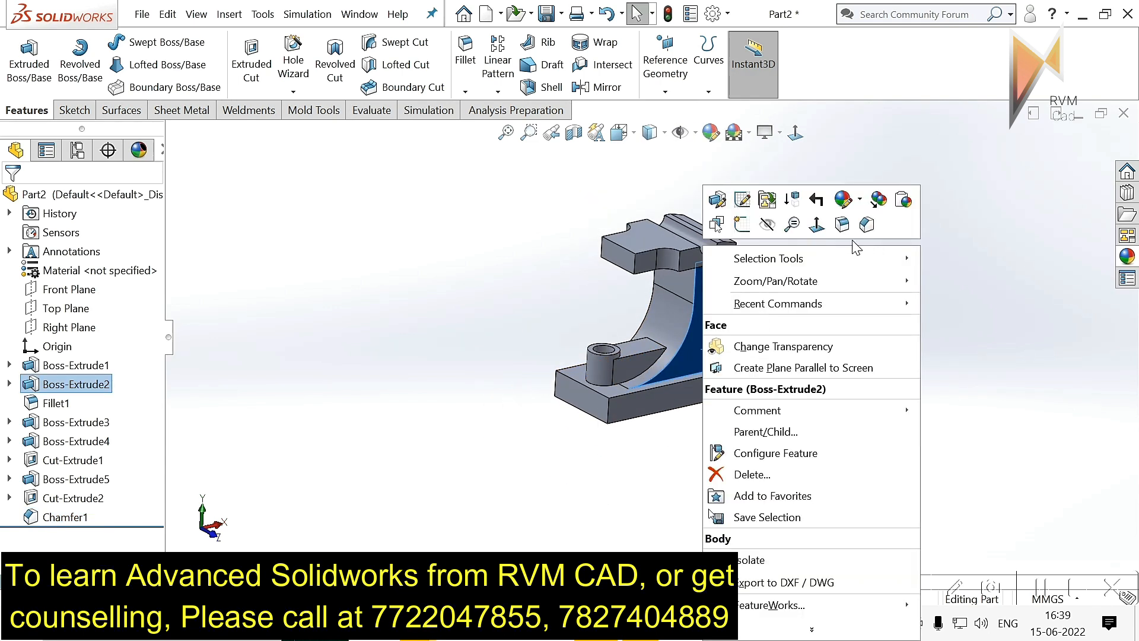
pyautogui.click(860, 202)
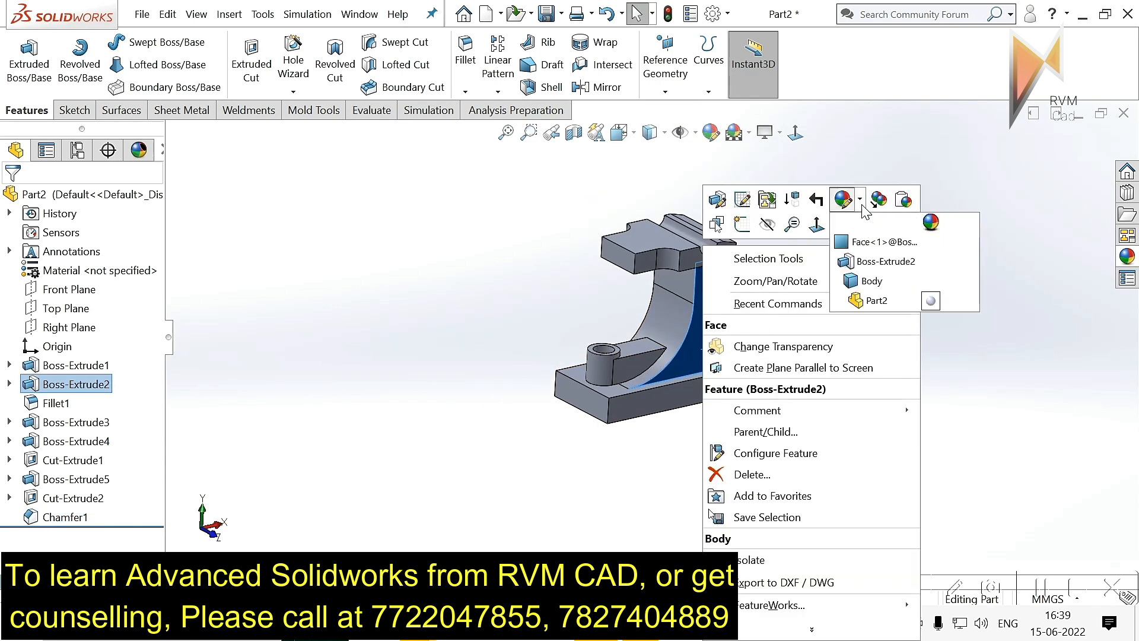
pyautogui.click(872, 301)
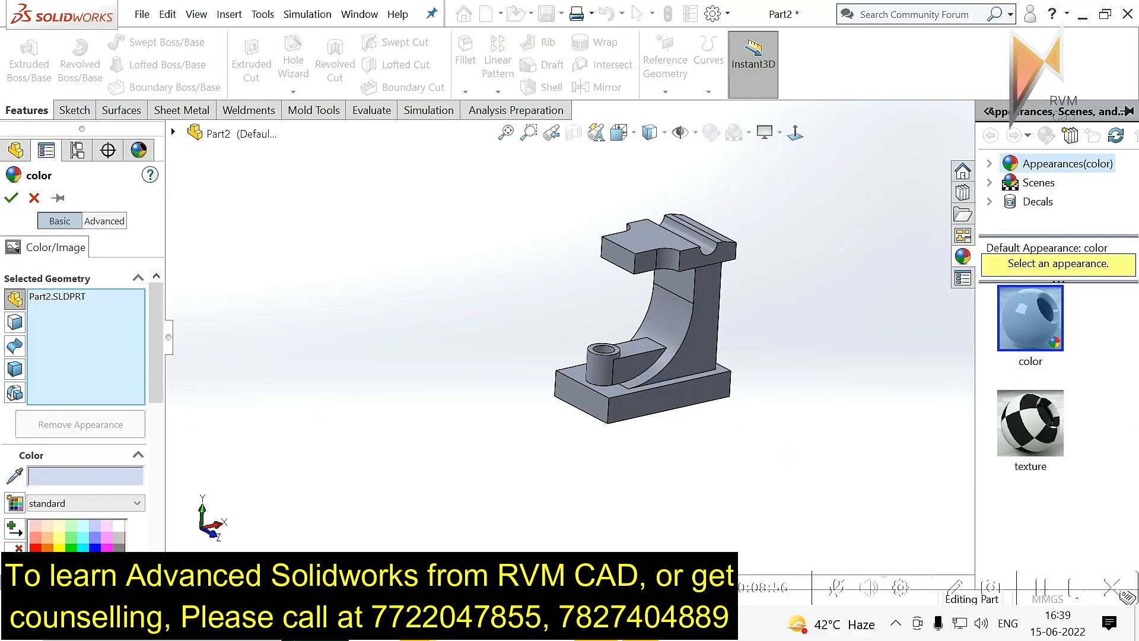
pyautogui.click(47, 547)
pyautogui.click(12, 199)
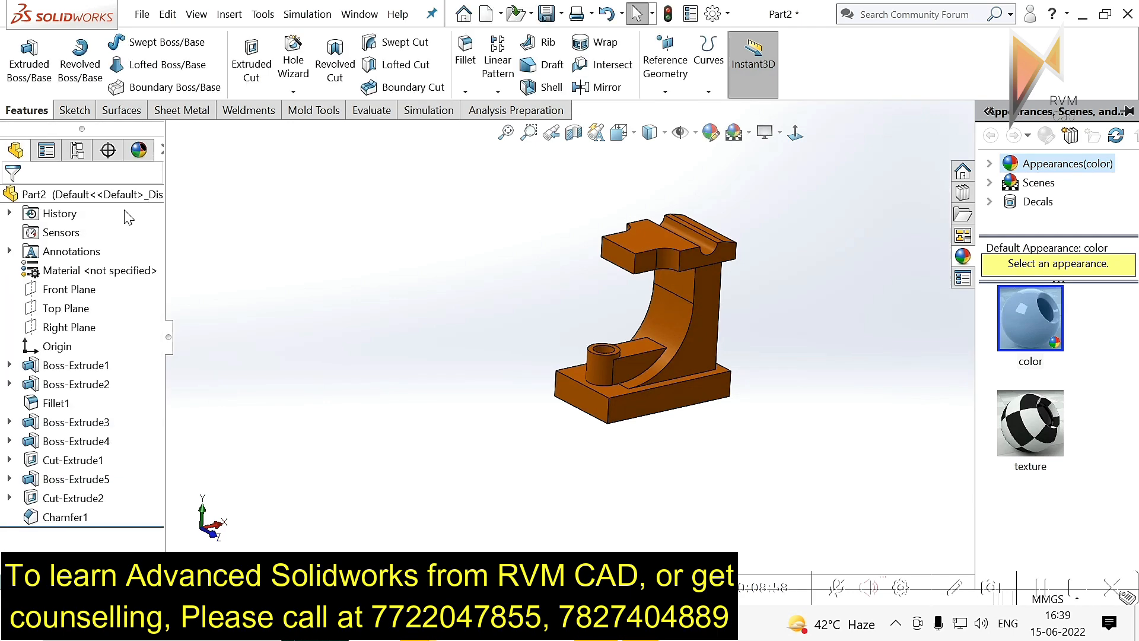
# Step: Show the finished bracket in isometric view
pyautogui.click(649, 133)
pyautogui.click(599, 245)
pyautogui.scroll(2, 615, 394)
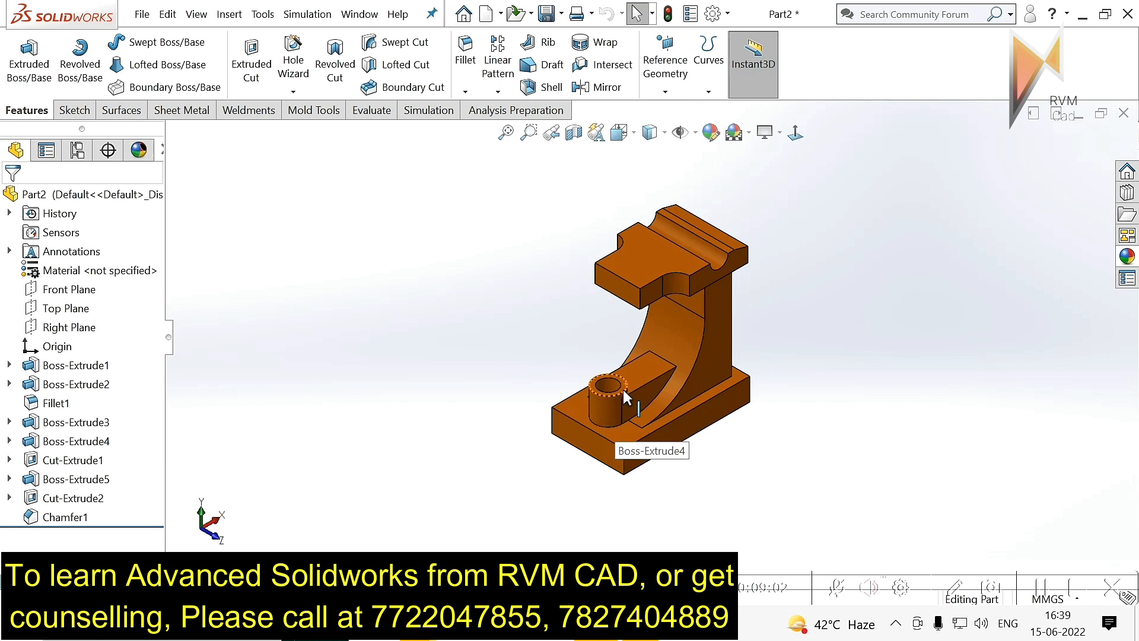
pyautogui.scroll(-1, 664, 351)
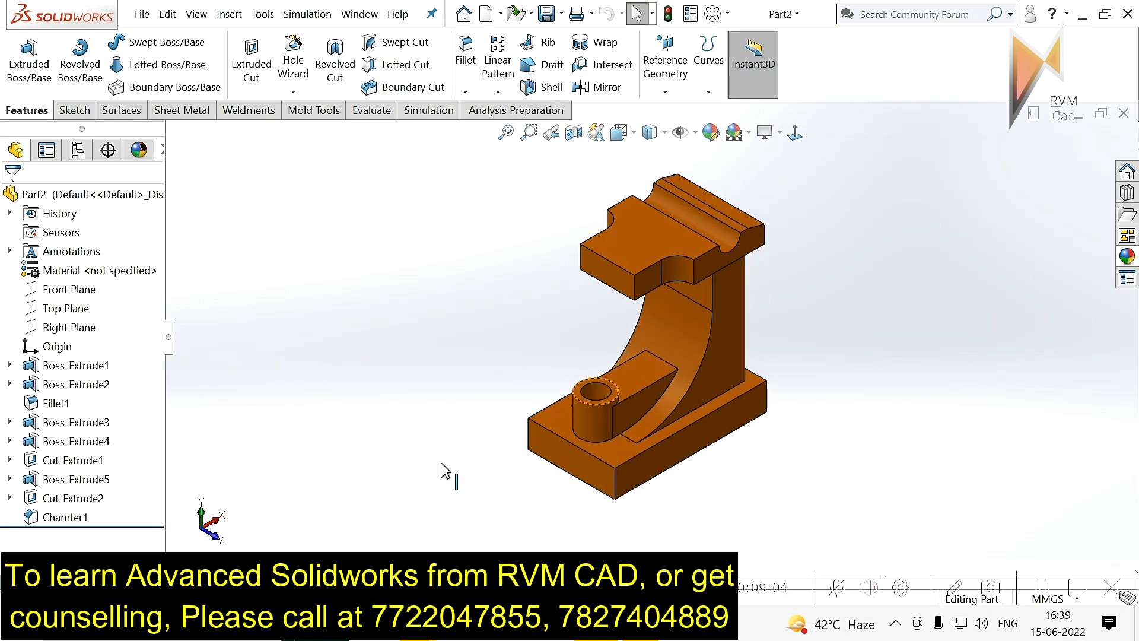